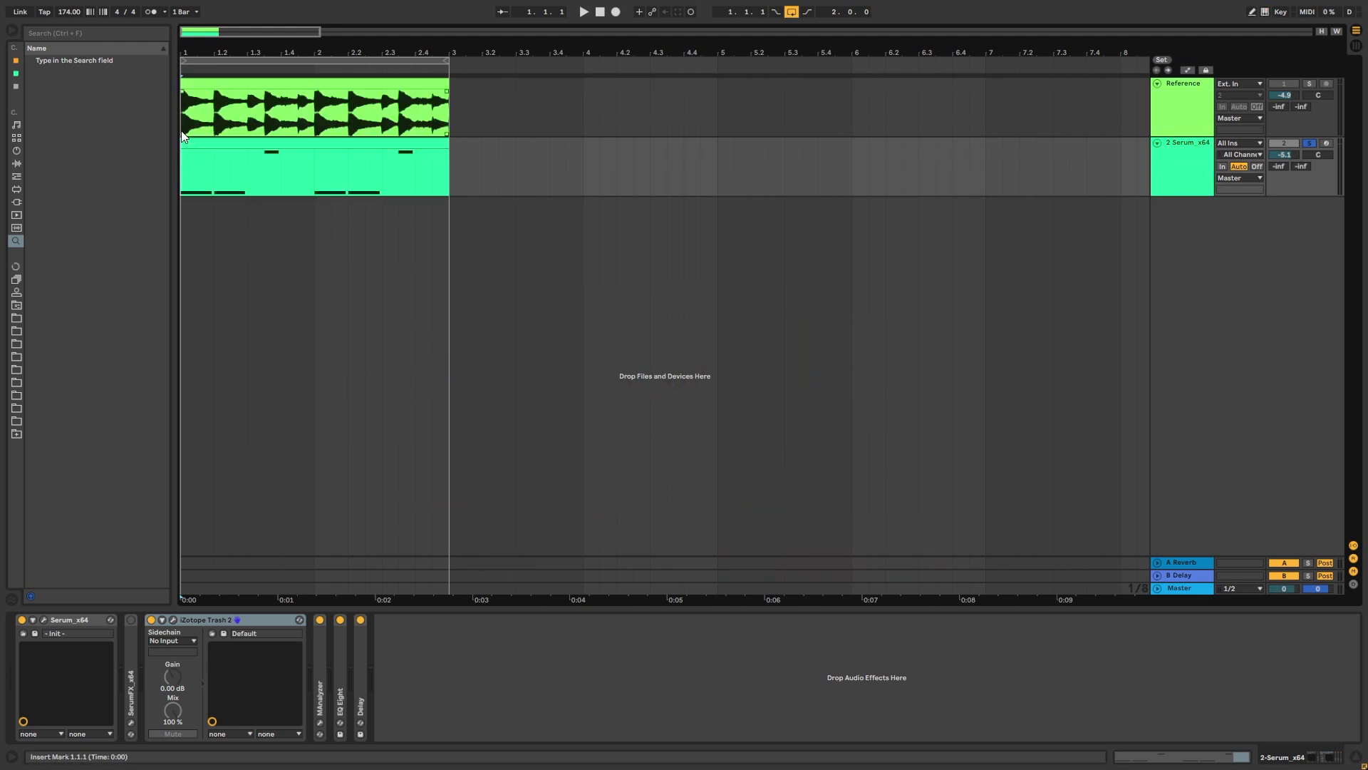
# Solo and play the Reference track, then move the solo to Serum and replay
pyautogui.click(1157, 117)
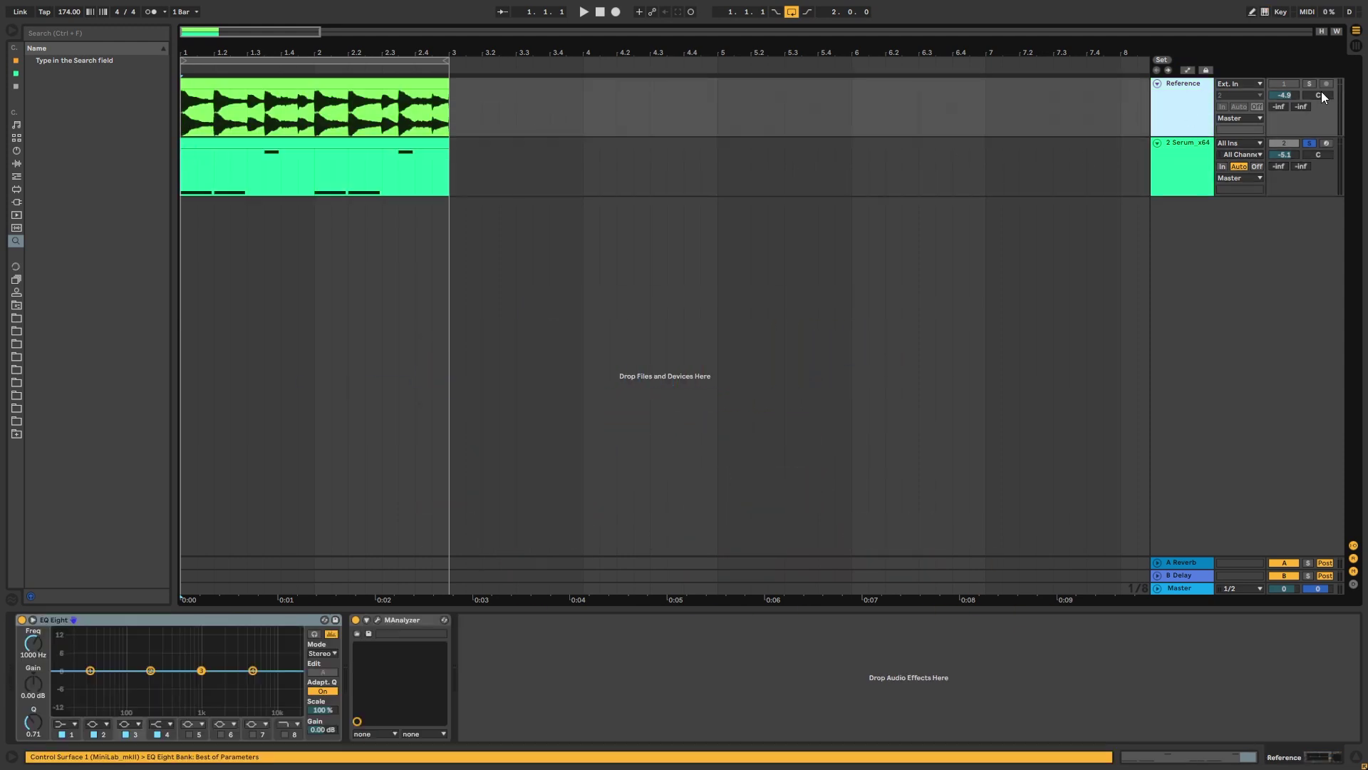
pyautogui.click(1308, 83)
pyautogui.press('space')
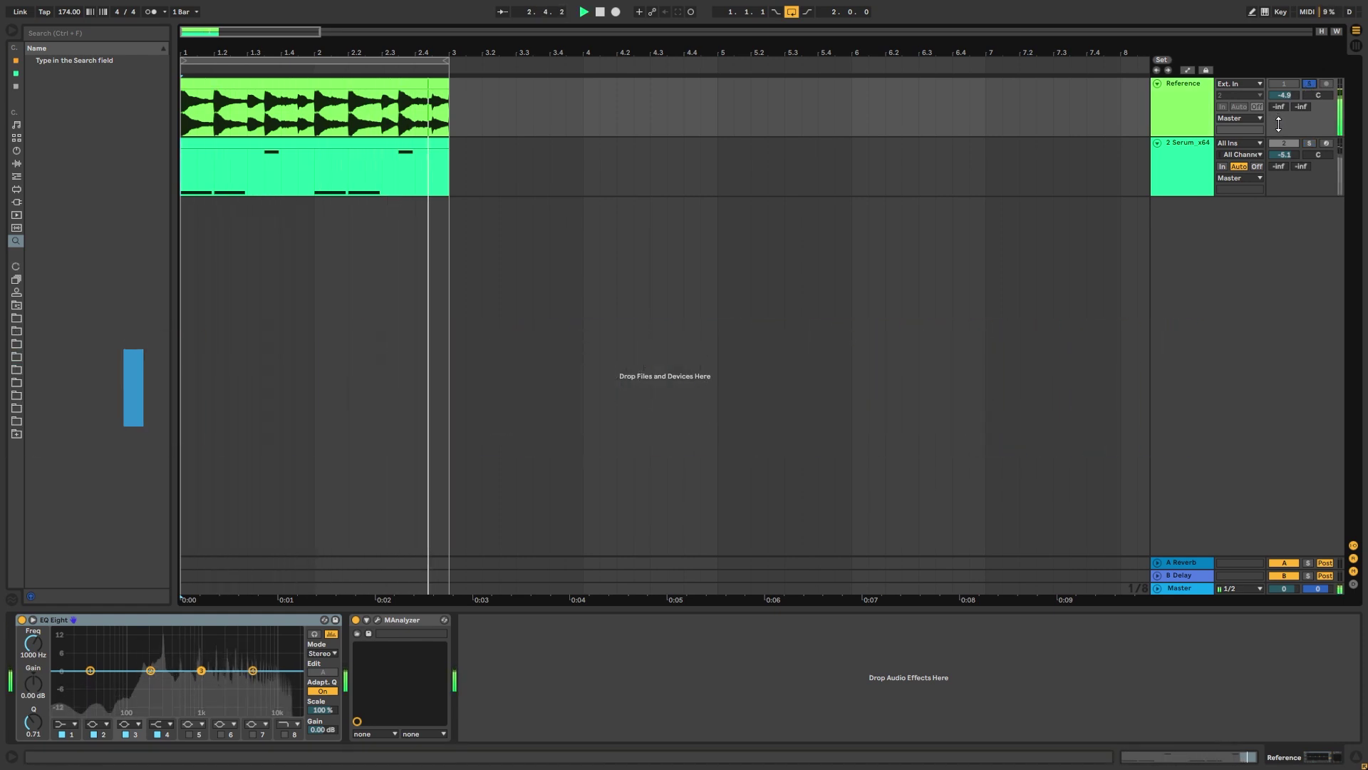
pyautogui.press('space')
pyautogui.click(1307, 143)
pyautogui.press('space')
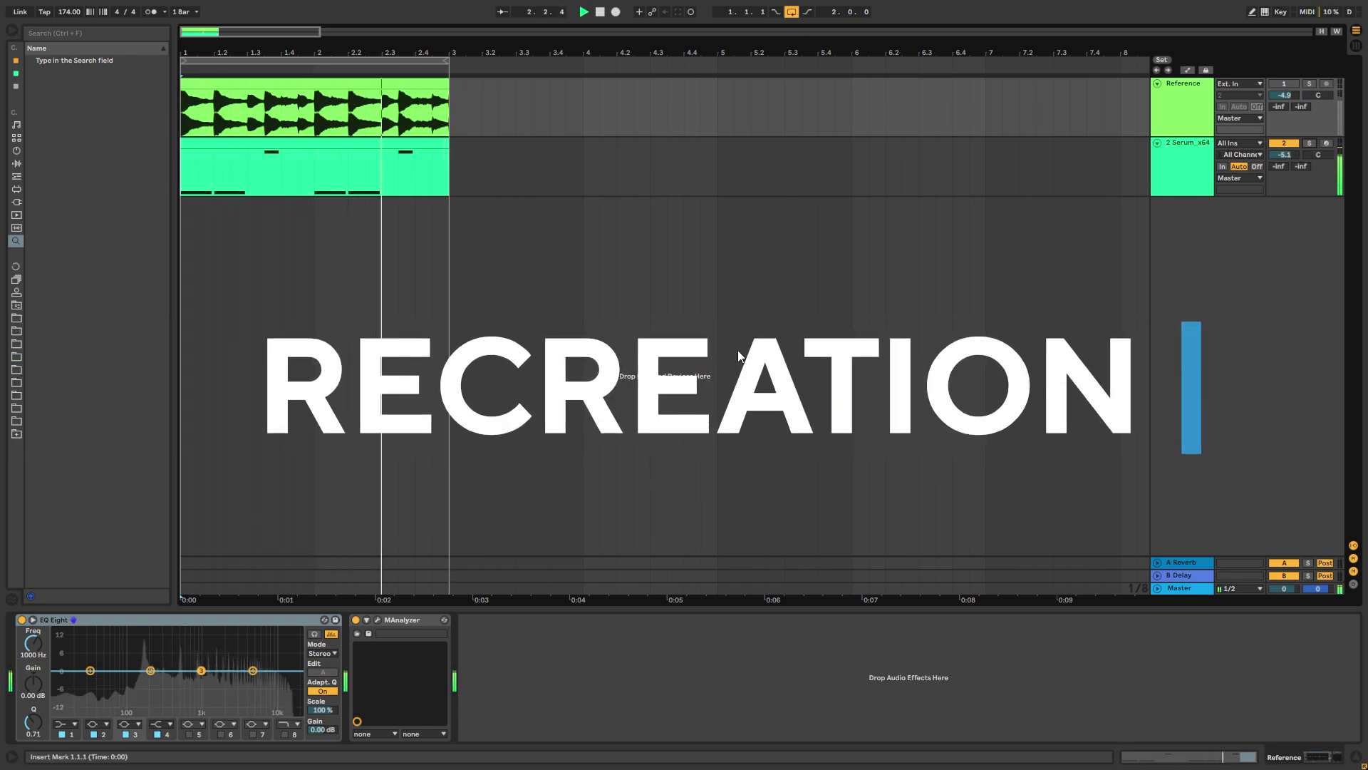
# Stop the transport
pyautogui.press('space')
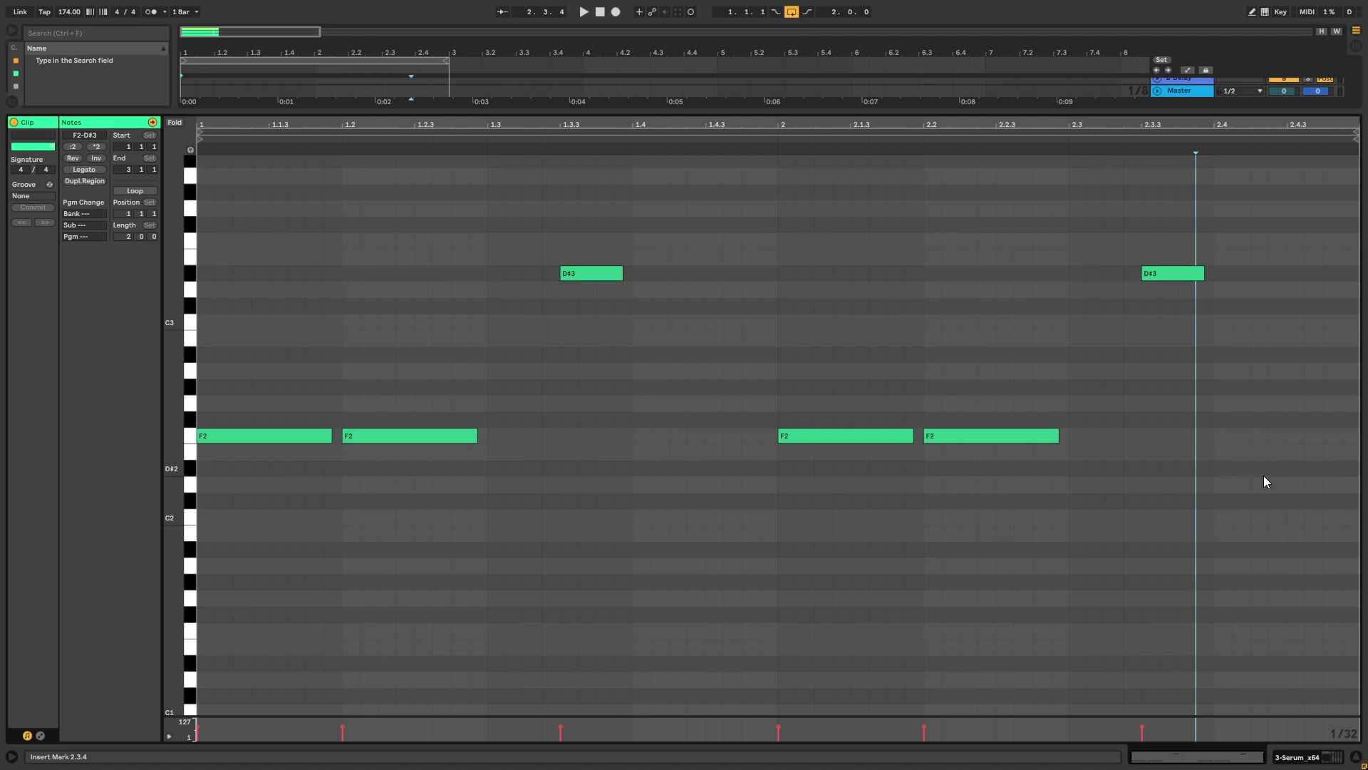
# Play the Serum bass clip's F2 and D#3 pattern
pyautogui.press('space')
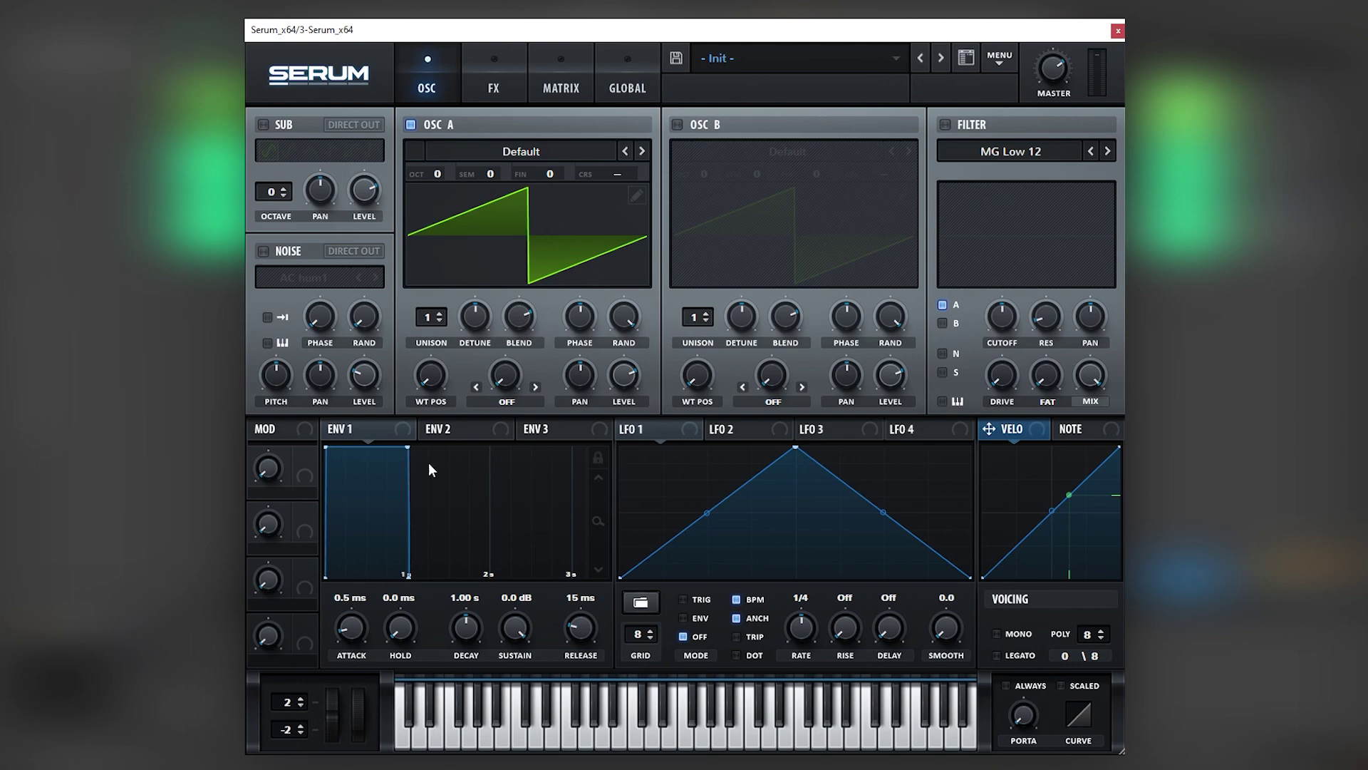
# Load the Basic Shapes wavetable into oscillator A and the newly enabled oscillator B
pyautogui.click(500, 150)
pyautogui.click(566, 309)
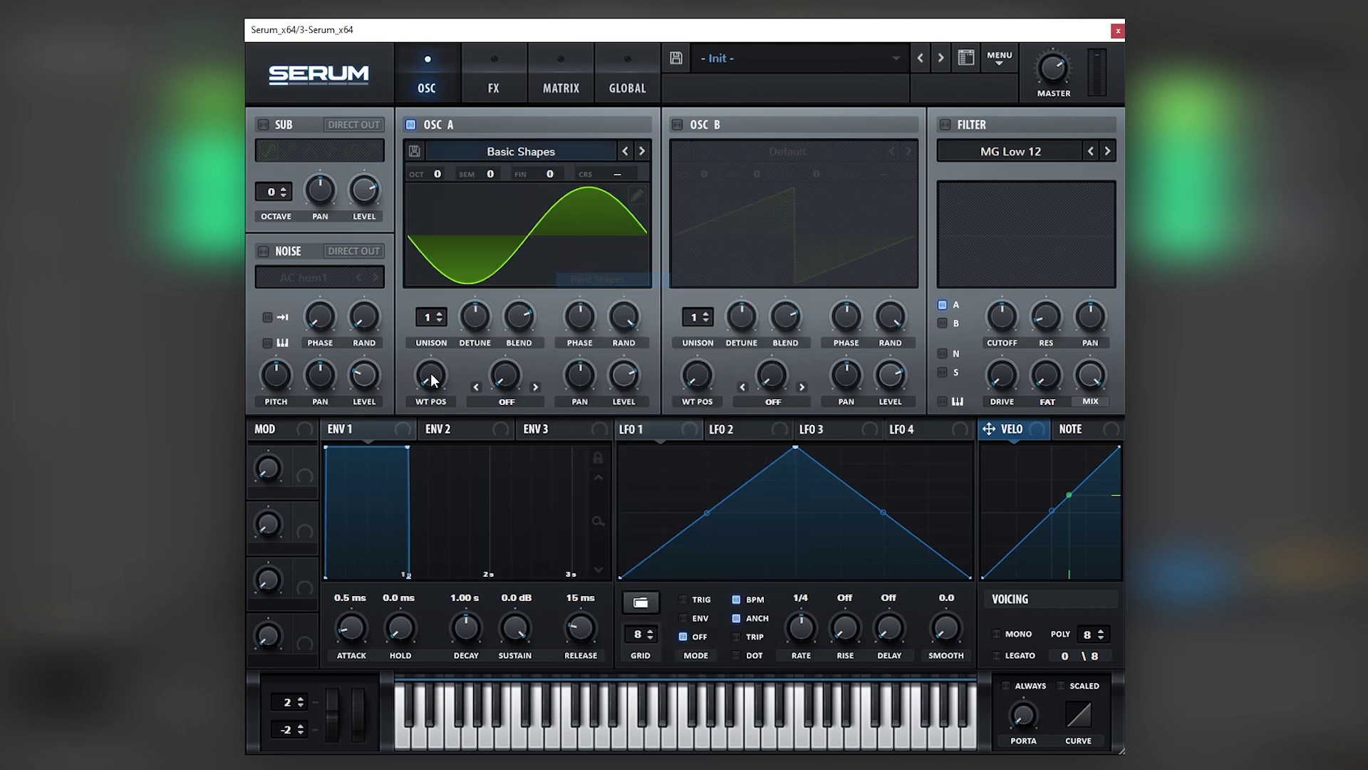
pyautogui.click(701, 125)
pyautogui.click(789, 151)
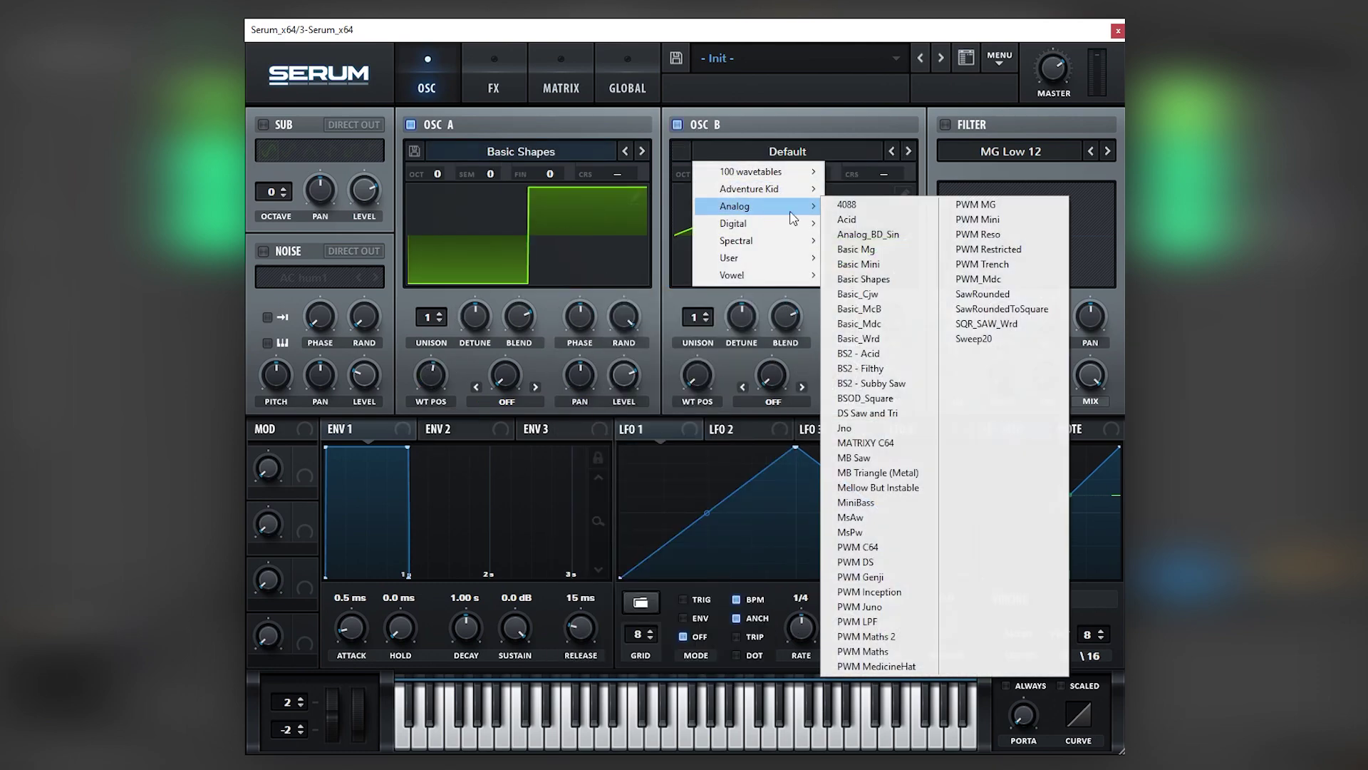
pyautogui.click(889, 280)
# Make oscillator B a triangle two octaves up and enable the AC hum1 noise
pyautogui.moveTo(696, 375); pyautogui.dragTo(711, 348)
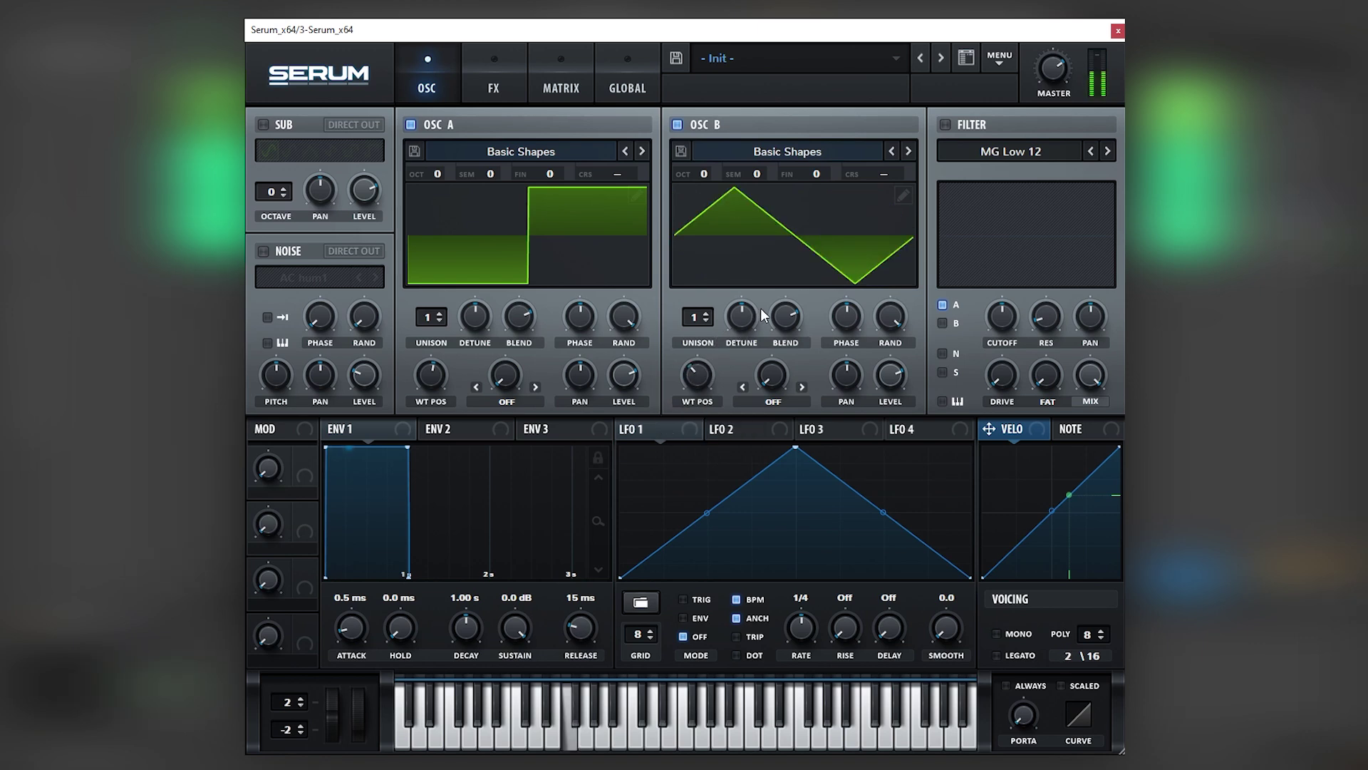
pyautogui.moveTo(705, 174); pyautogui.dragTo(710, 127)
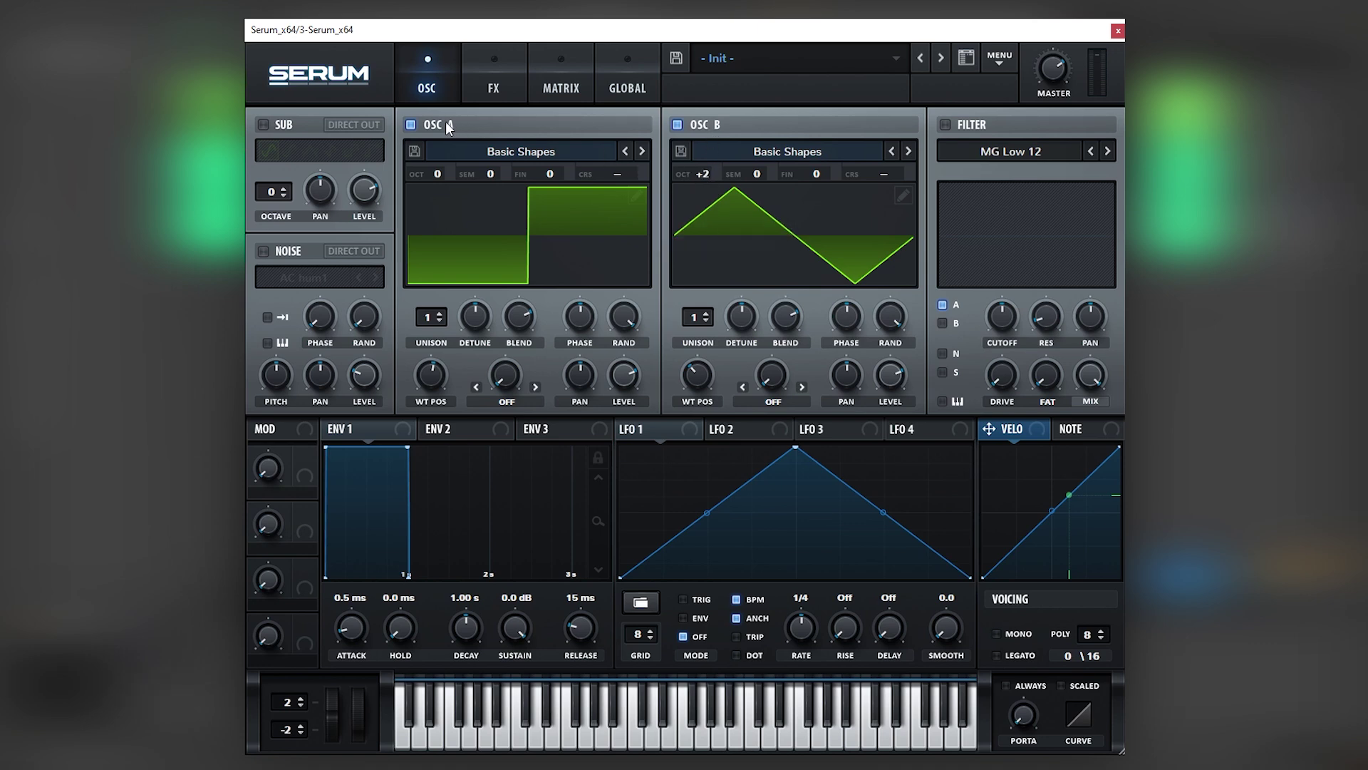
pyautogui.click(409, 124)
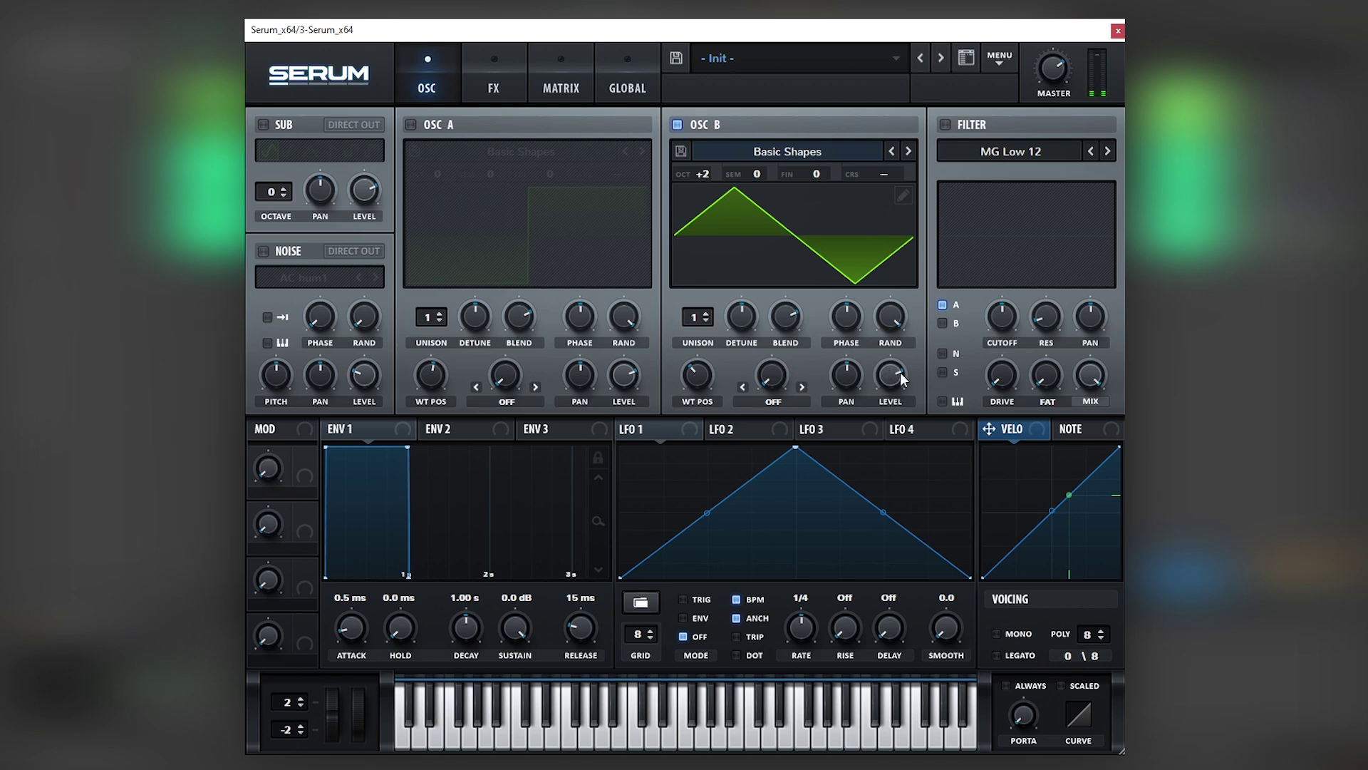
pyautogui.click(479, 122)
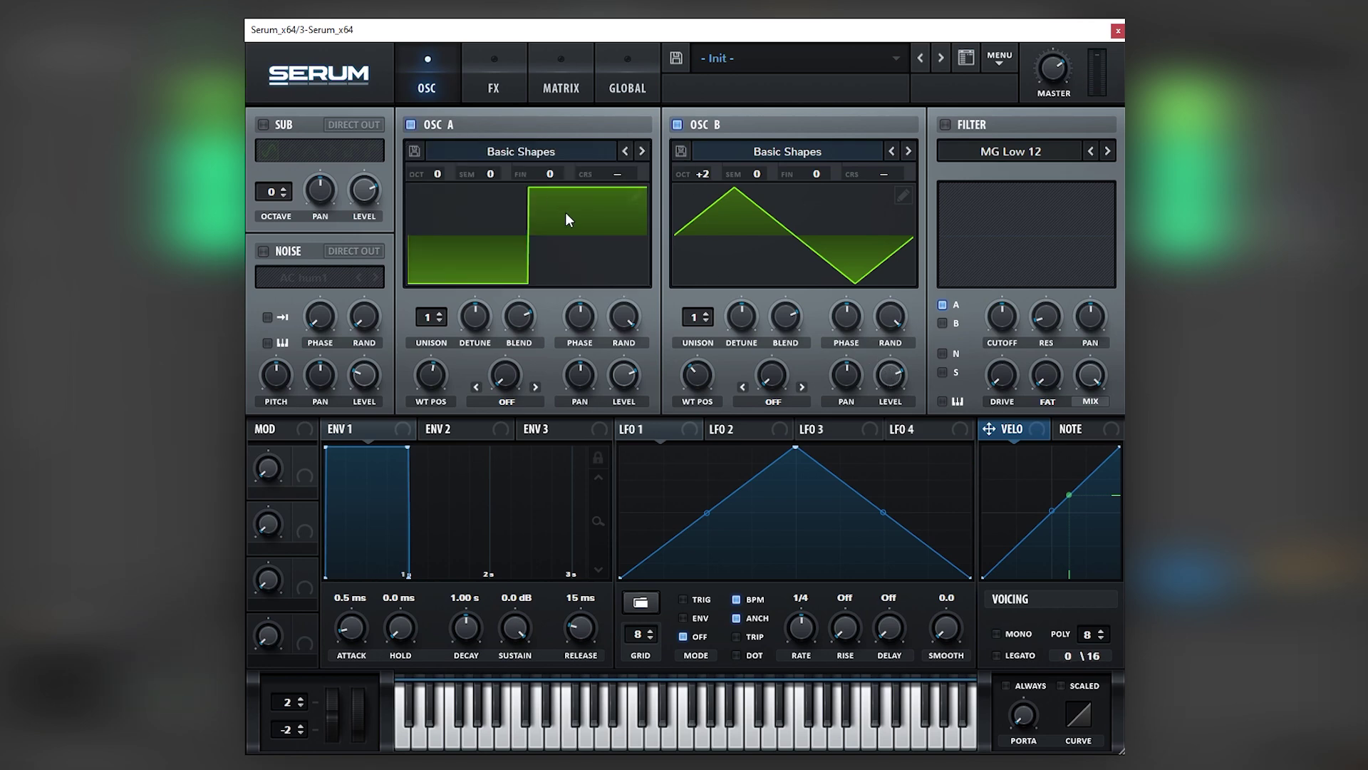
pyautogui.click(263, 251)
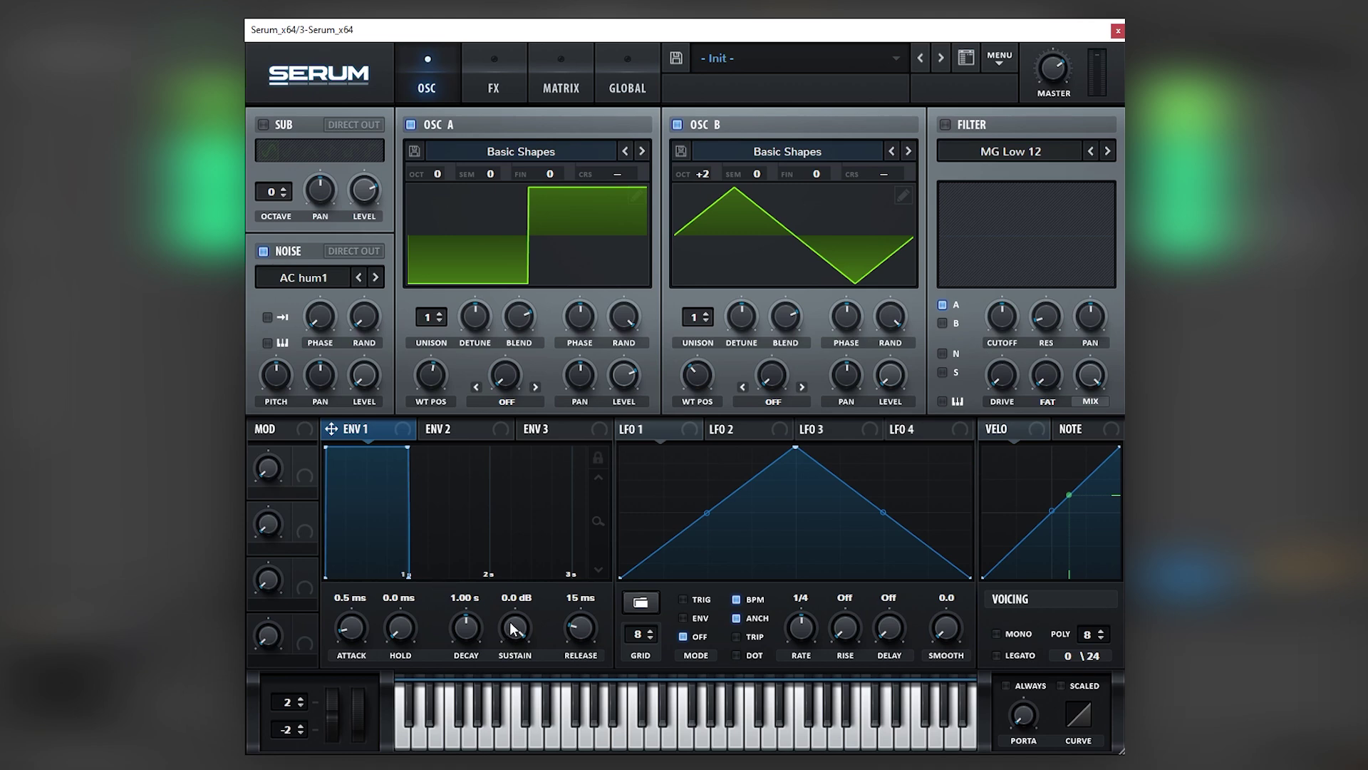
# Set envelope 1's sustain to -inf dB and its decay to 324 ms
pyautogui.moveTo(513, 629); pyautogui.dragTo(380, 741)
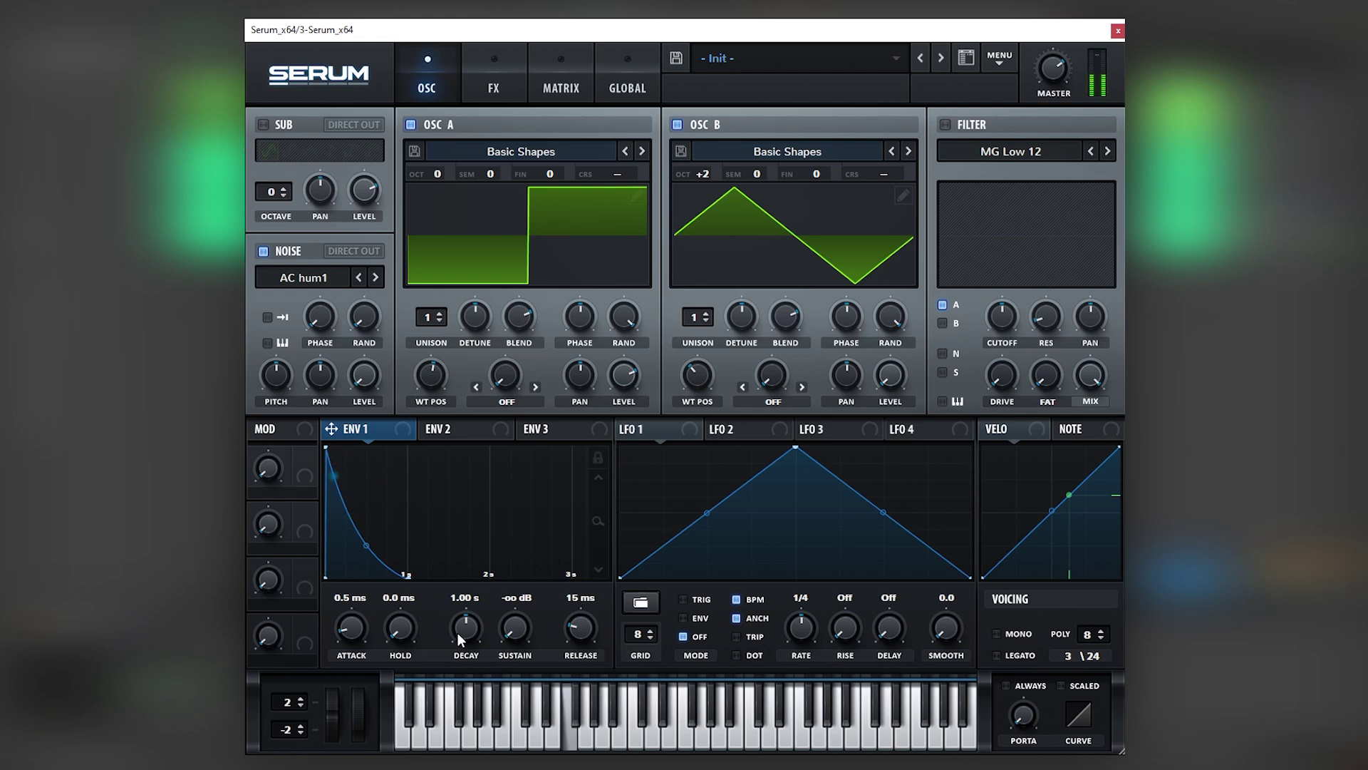
pyautogui.moveTo(458, 633); pyautogui.dragTo(465, 656)
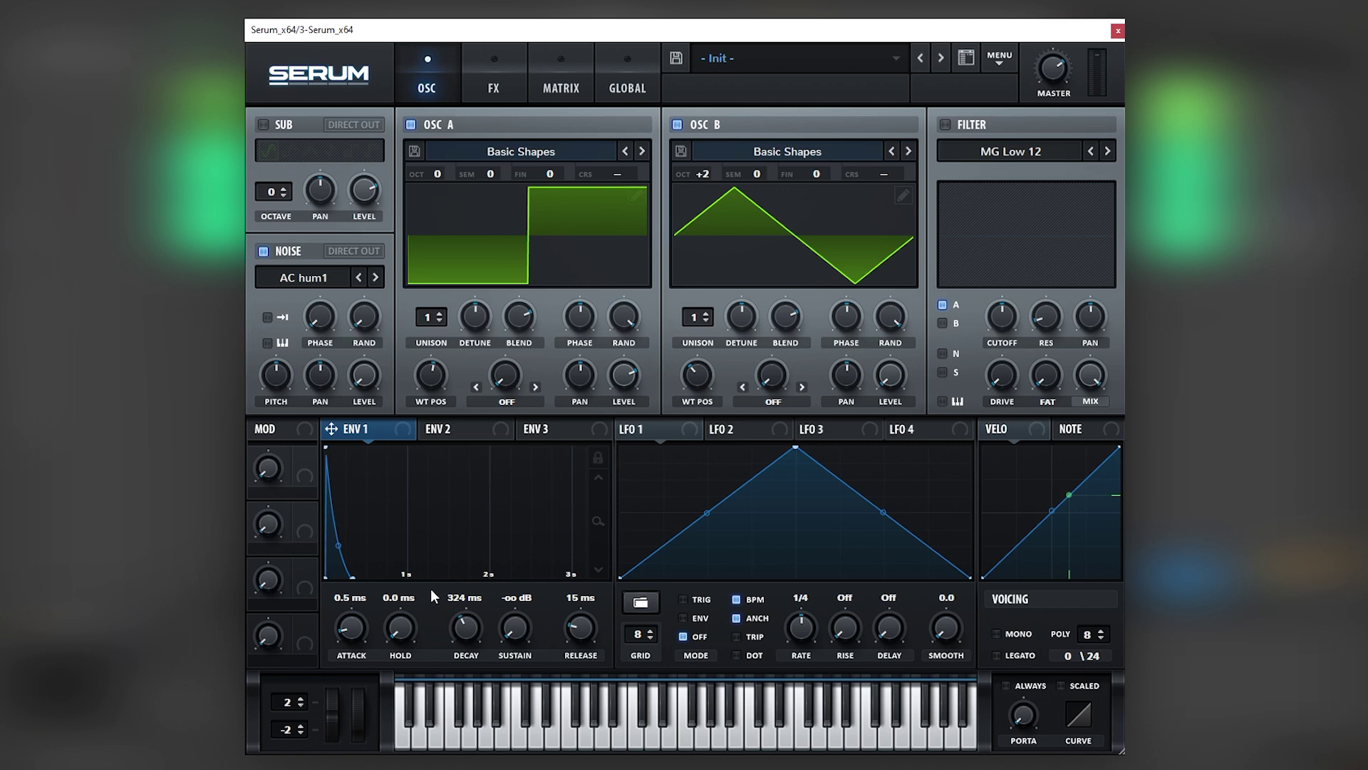
# Switch on Serum's filter and set its type to MG Low 6
pyautogui.click(450, 440)
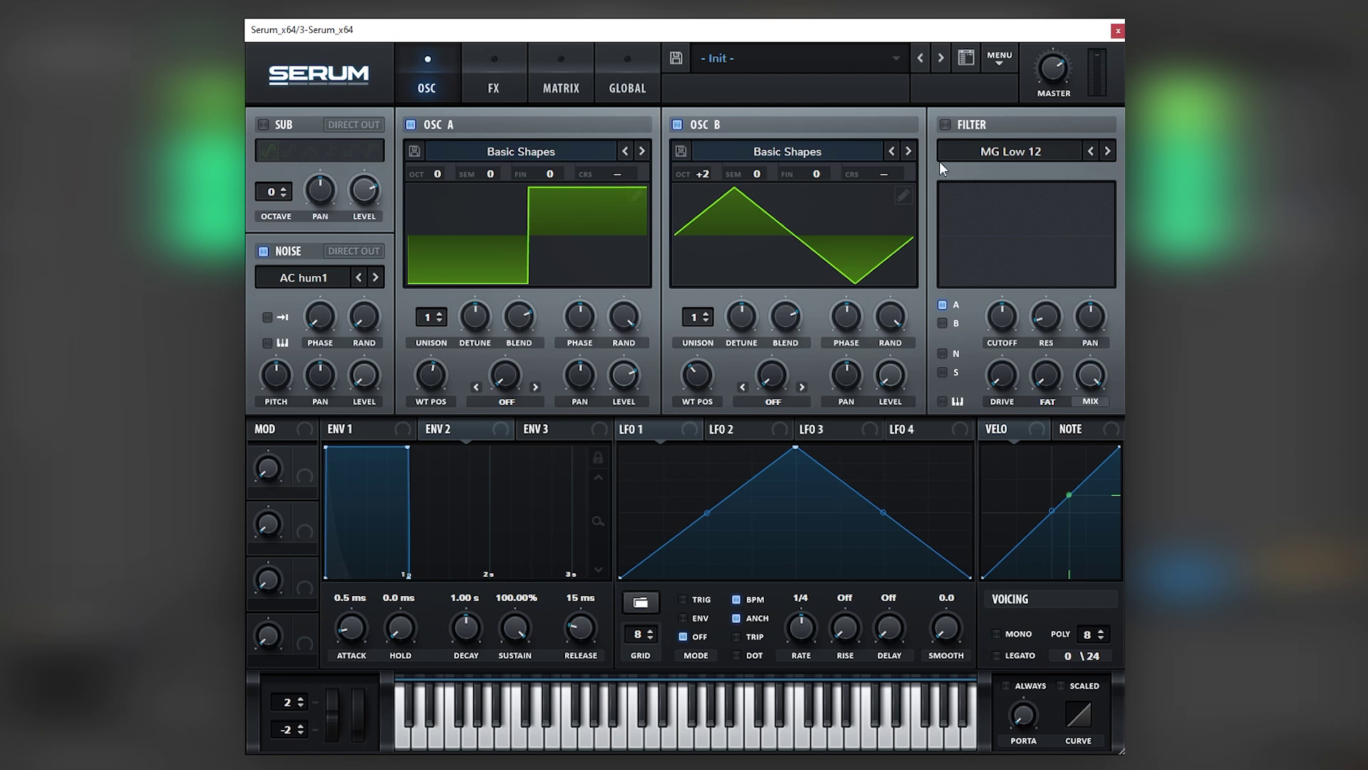
pyautogui.click(945, 125)
pyautogui.click(1090, 151)
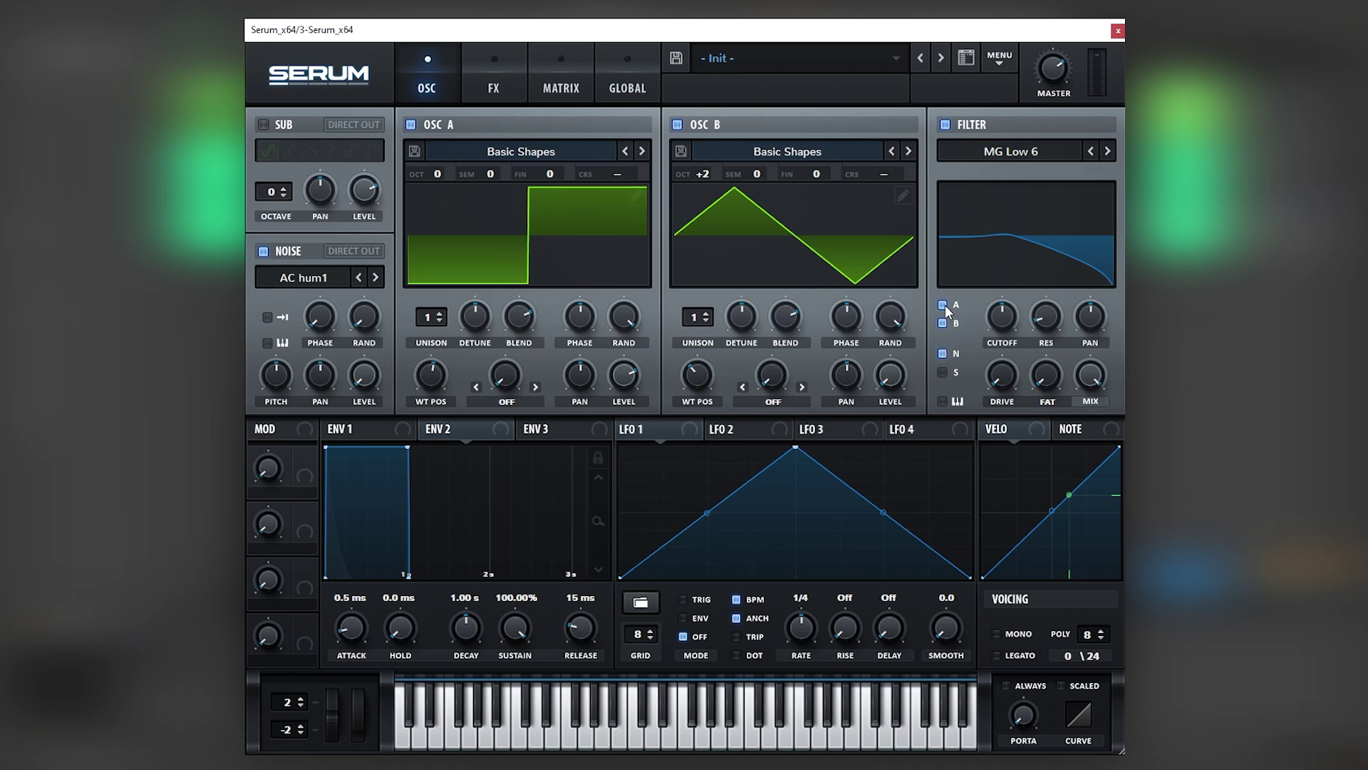
# Route envelope 1 to a lowered filter cutoff and to the noise level
pyautogui.moveTo(387, 432); pyautogui.dragTo(1006, 342)
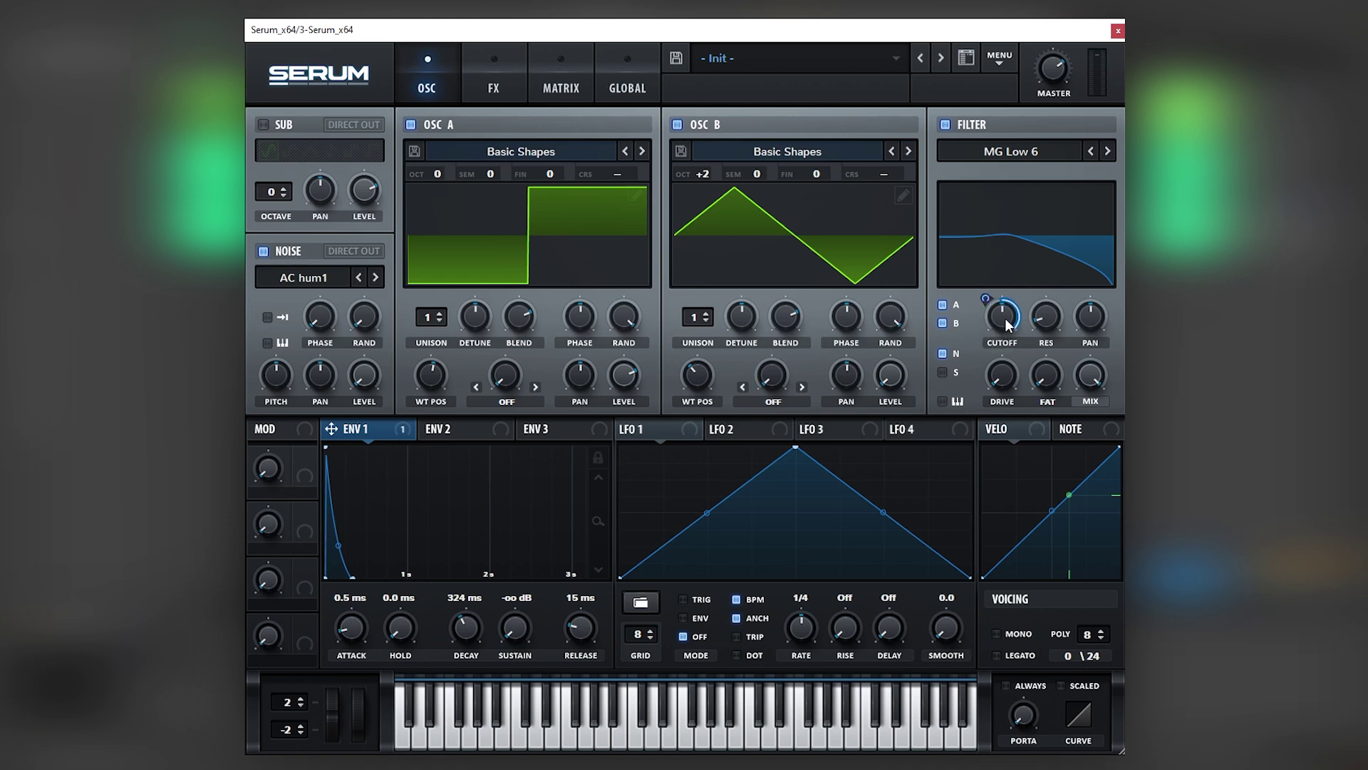
pyautogui.moveTo(1005, 317); pyautogui.dragTo(995, 359)
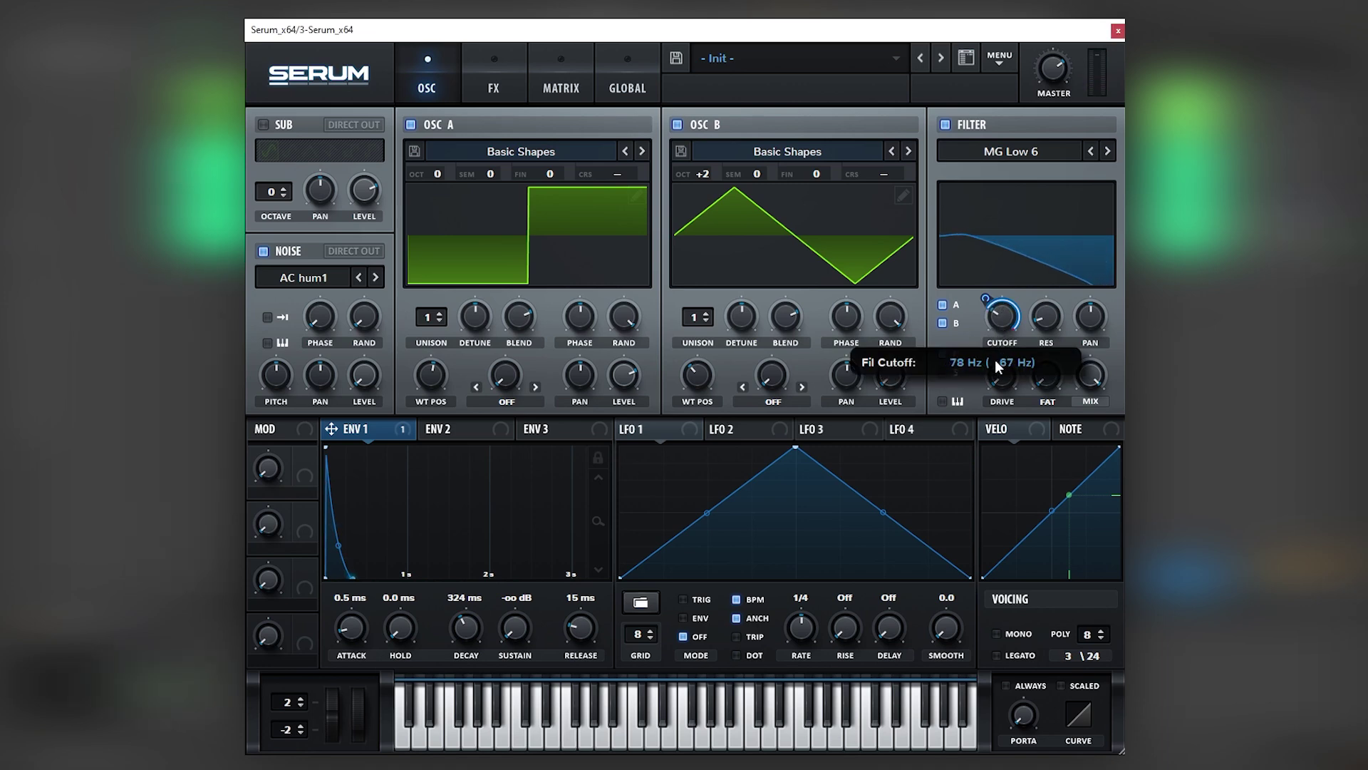
pyautogui.moveTo(995, 359); pyautogui.dragTo(999, 365)
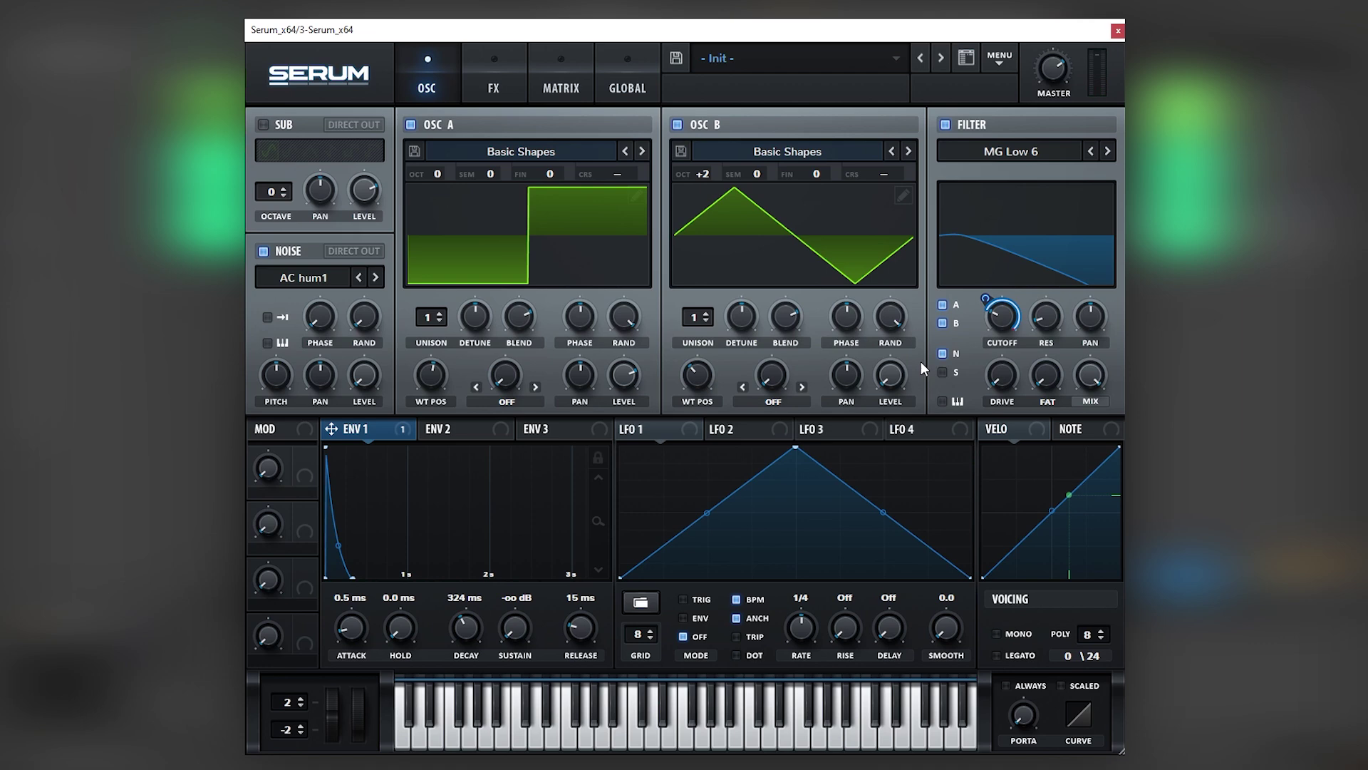
pyautogui.moveTo(353, 431); pyautogui.dragTo(364, 376)
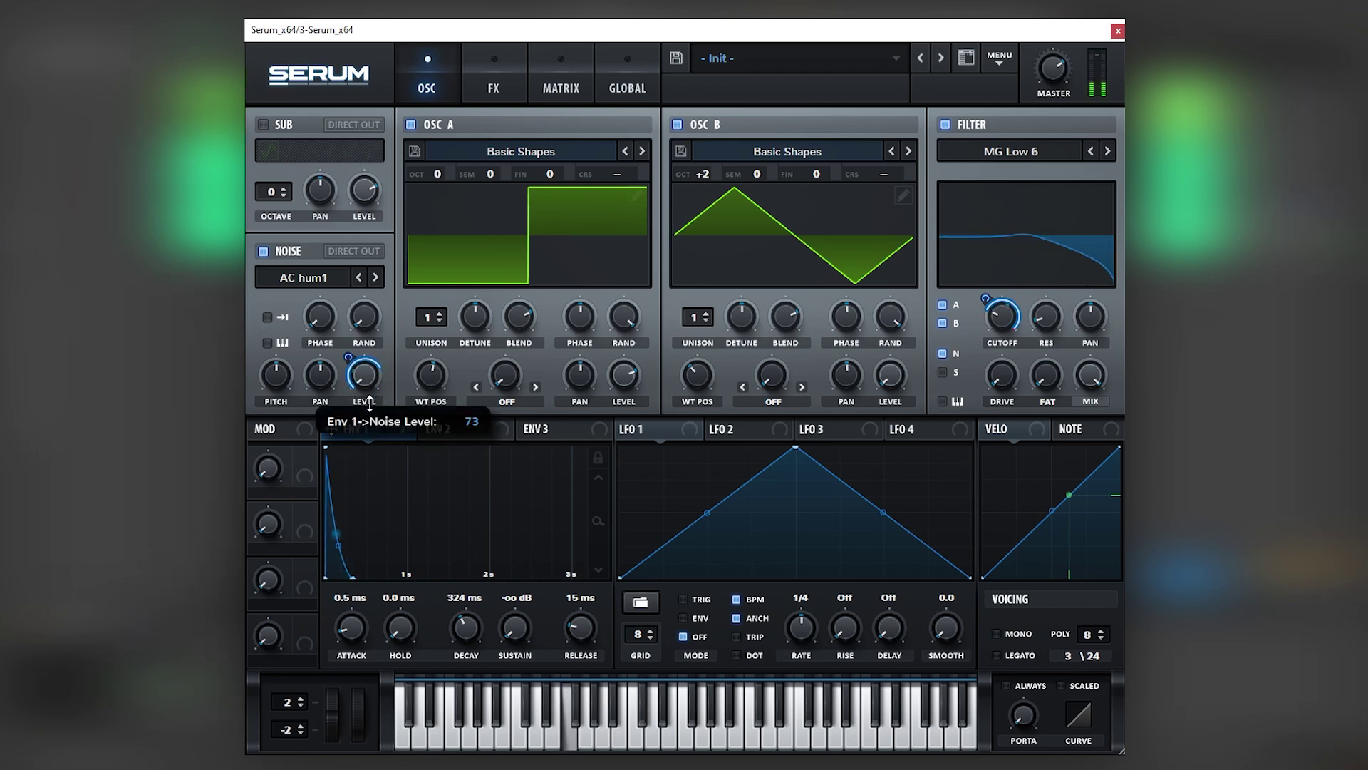
# Give envelope 2 0% sustain and 181 ms decay, routed to oscillator B's level
pyautogui.click(446, 432)
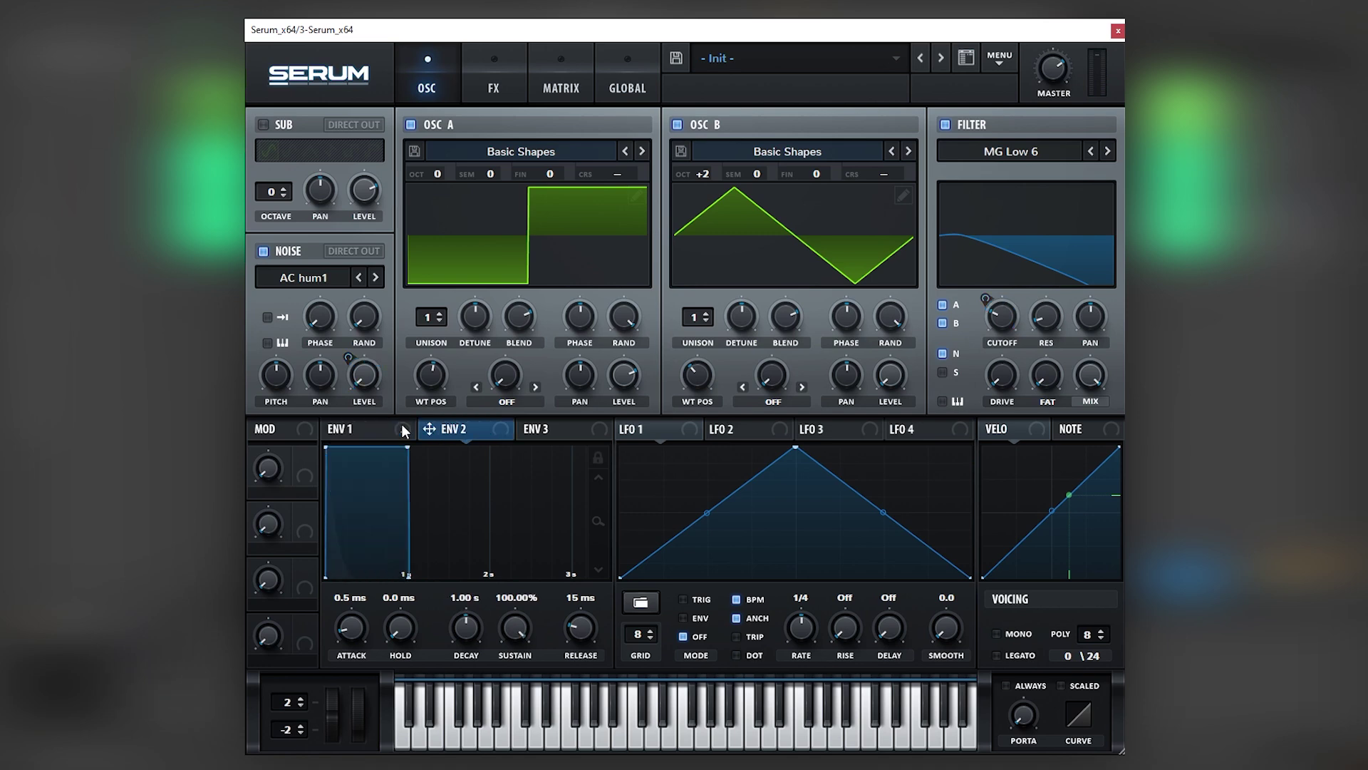
pyautogui.moveTo(514, 628); pyautogui.dragTo(461, 707)
pyautogui.moveTo(465, 627); pyautogui.dragTo(458, 654)
pyautogui.moveTo(428, 429)
pyautogui.mouseDown()
pyautogui.moveTo(885, 372)
pyautogui.moveTo(885, 411)
pyautogui.mouseUp()
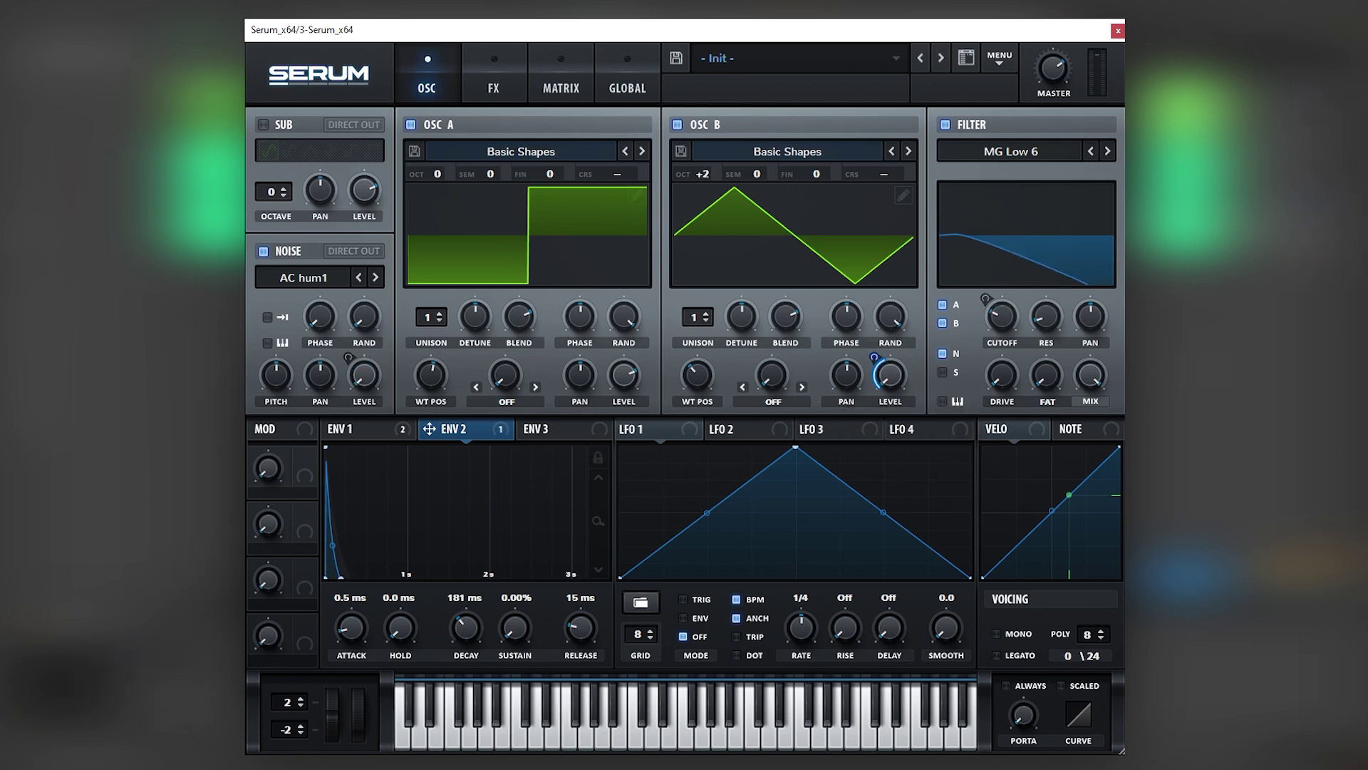
# Switch on Serum's Tube distortion and raise its drive
pyautogui.click(495, 76)
pyautogui.click(271, 157)
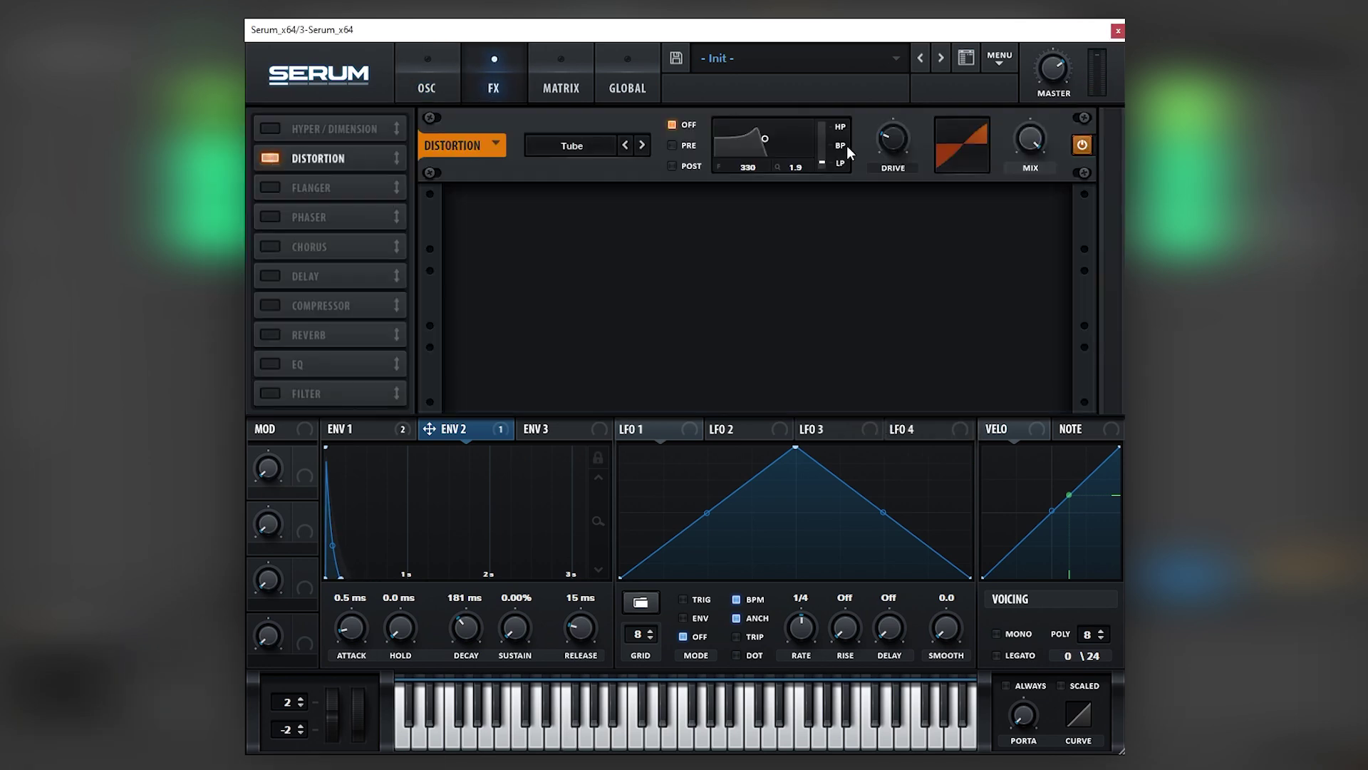
pyautogui.moveTo(893, 139); pyautogui.dragTo(915, 61)
# Enable the compressor with lower output gain and the Hall reverb with more wet mix
pyautogui.click(272, 307)
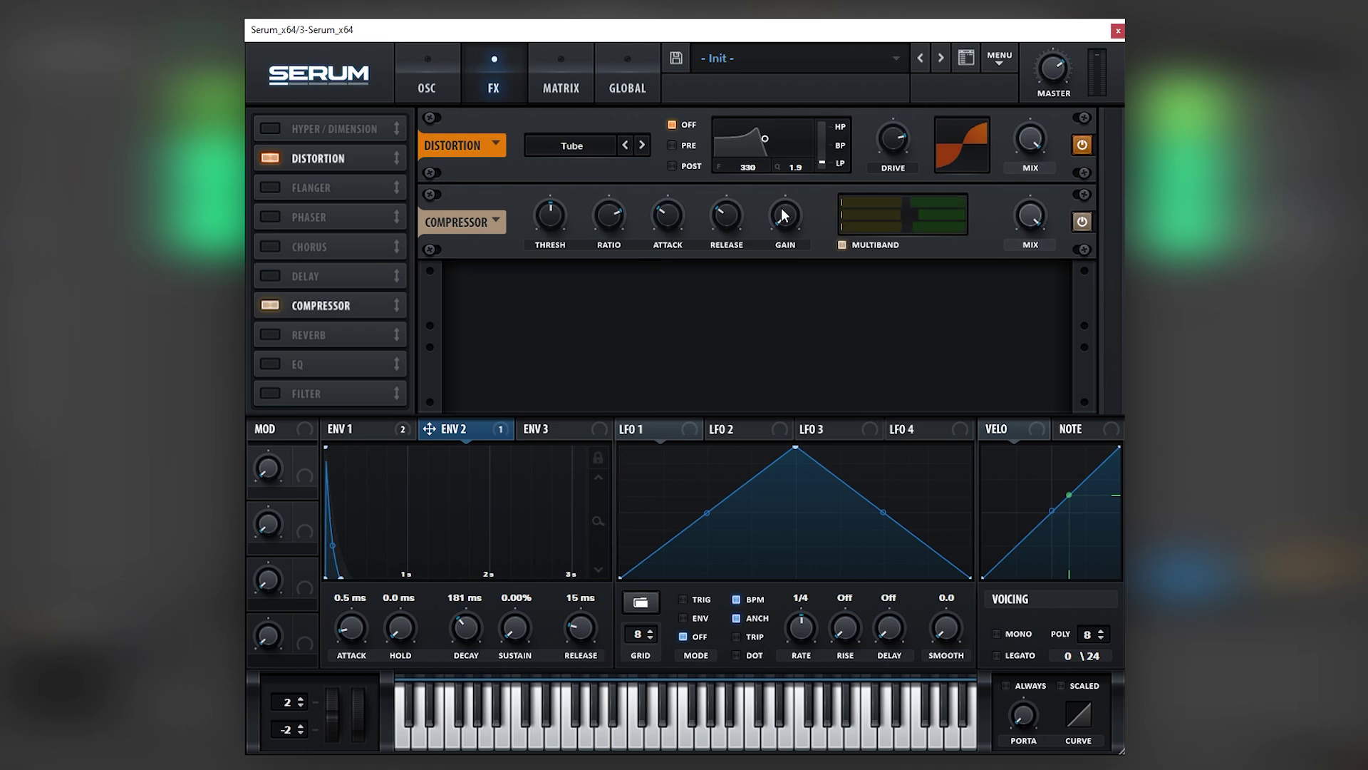
pyautogui.moveTo(791, 169)
pyautogui.mouseDown()
pyautogui.moveTo(791, 202)
pyautogui.moveTo(784, 129)
pyautogui.mouseUp()
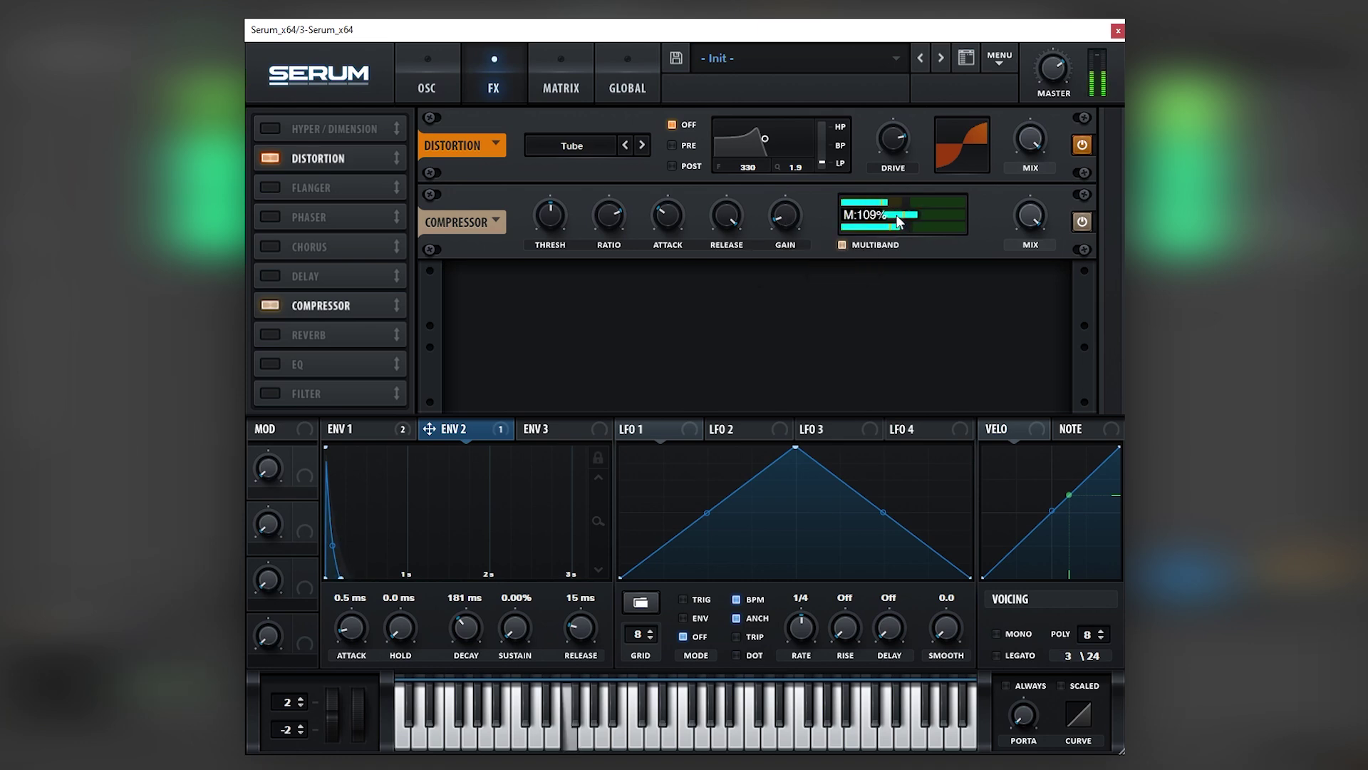
pyautogui.click(270, 335)
pyautogui.moveTo(1025, 293); pyautogui.dragTo(1039, 269)
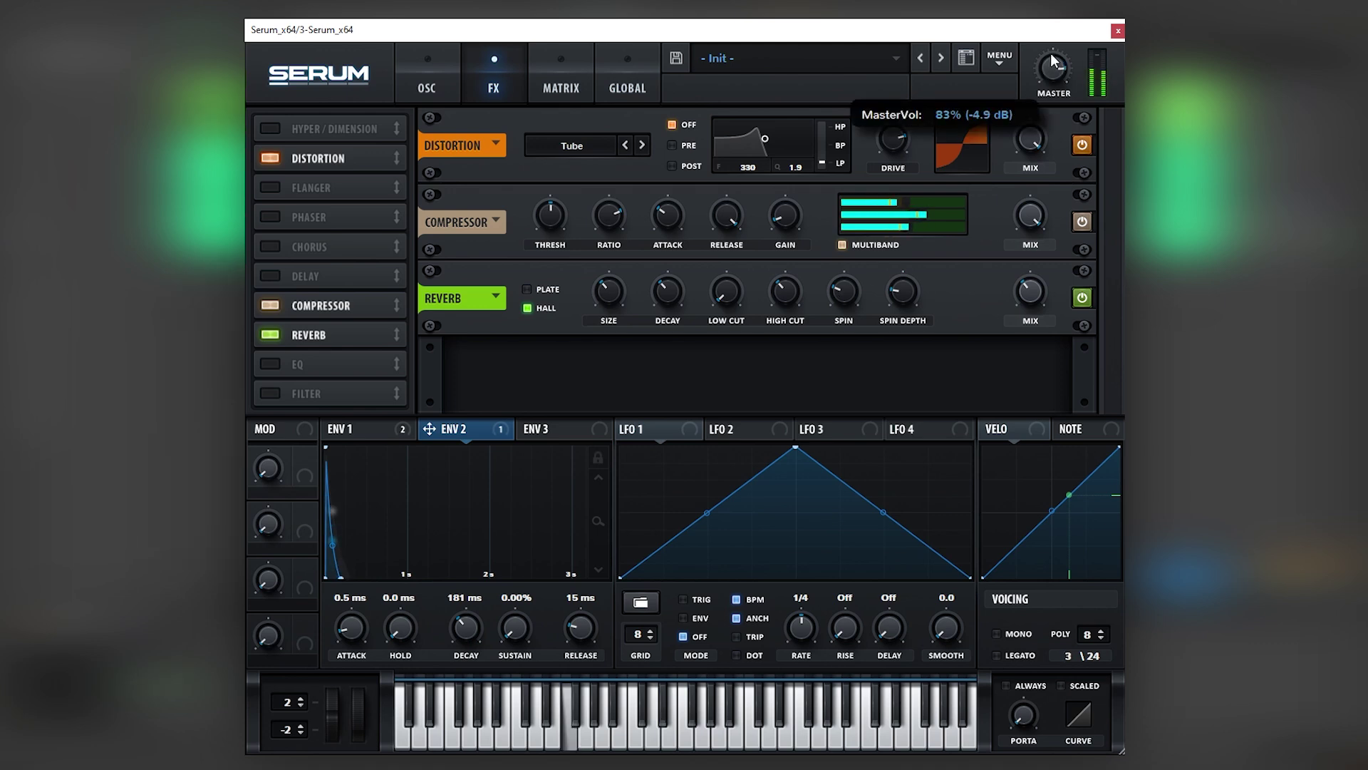
# Enable the EQ, widen its band, and make the low band a higher-frequency peak
pyautogui.click(315, 364)
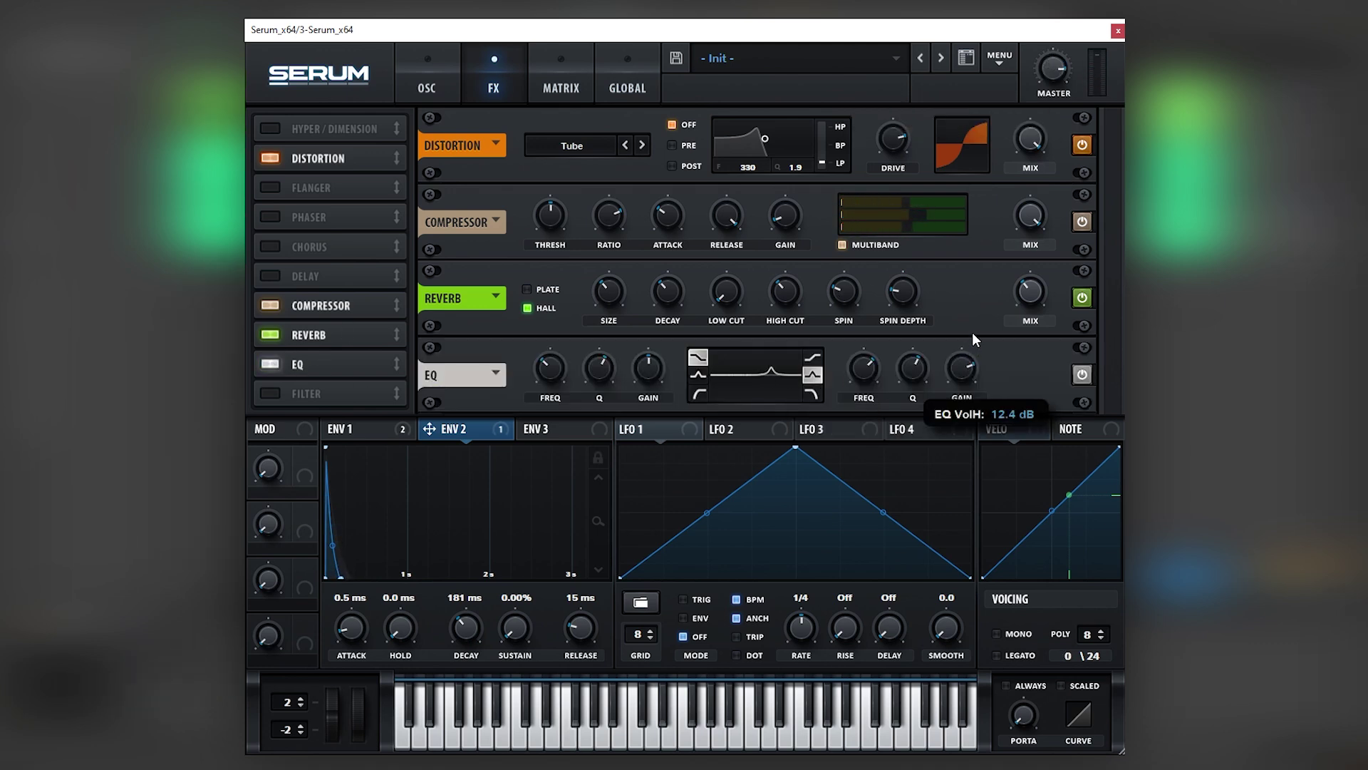
pyautogui.moveTo(912, 369); pyautogui.dragTo(910, 392)
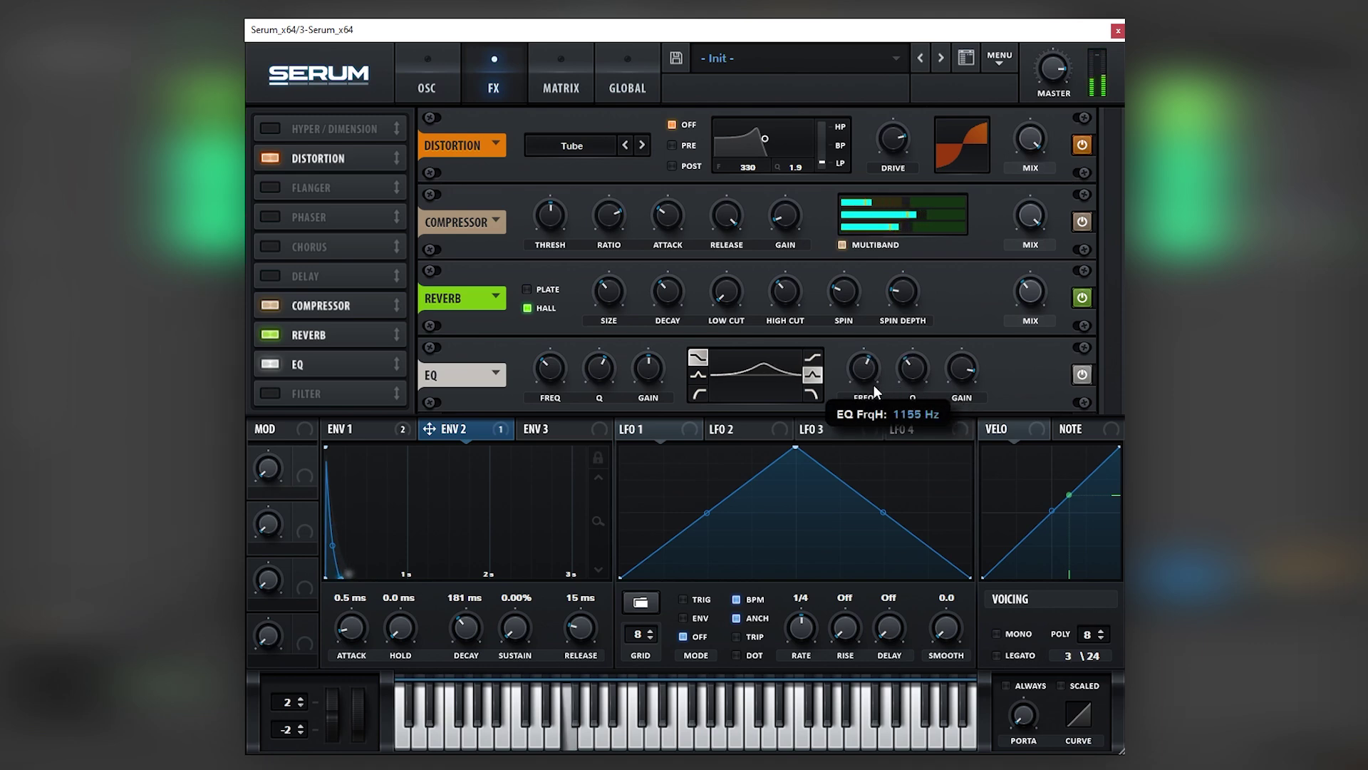
pyautogui.scroll(-1, 874, 385)
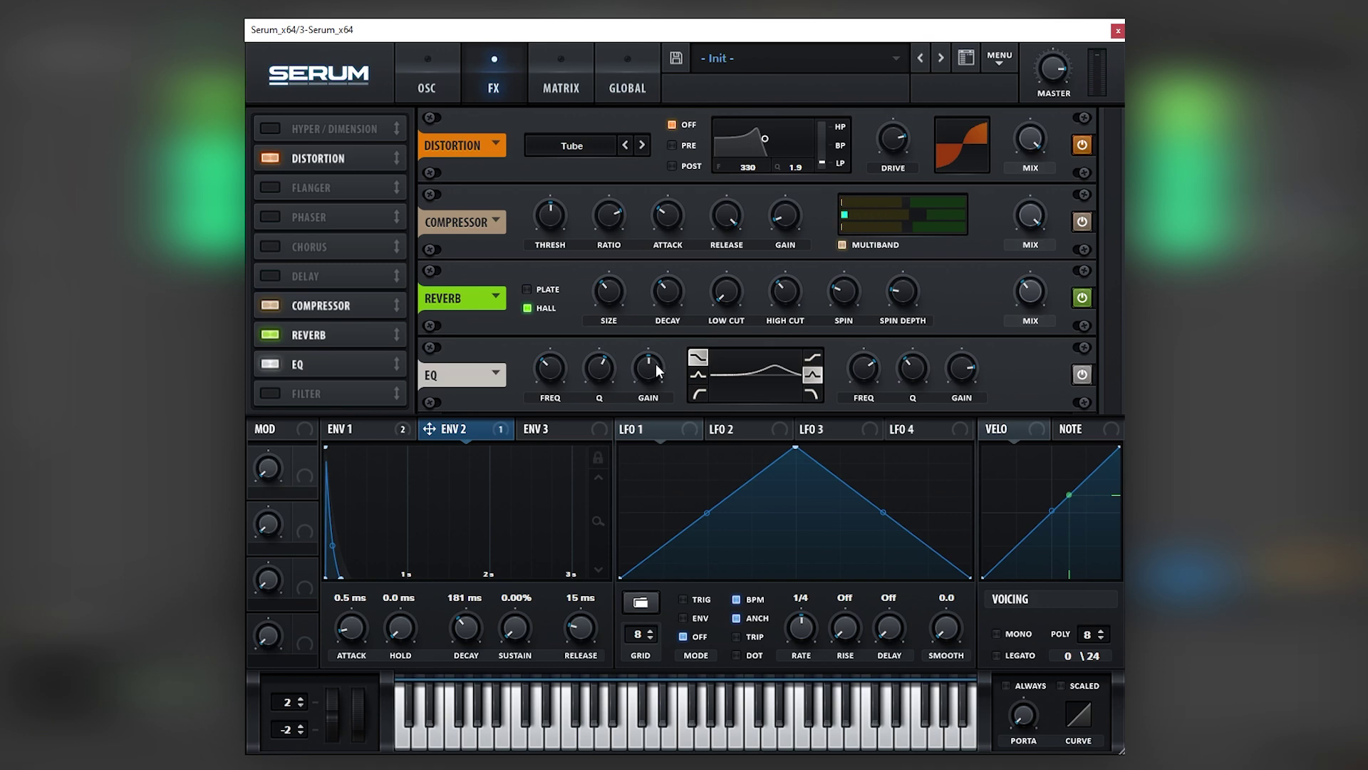
pyautogui.click(700, 374)
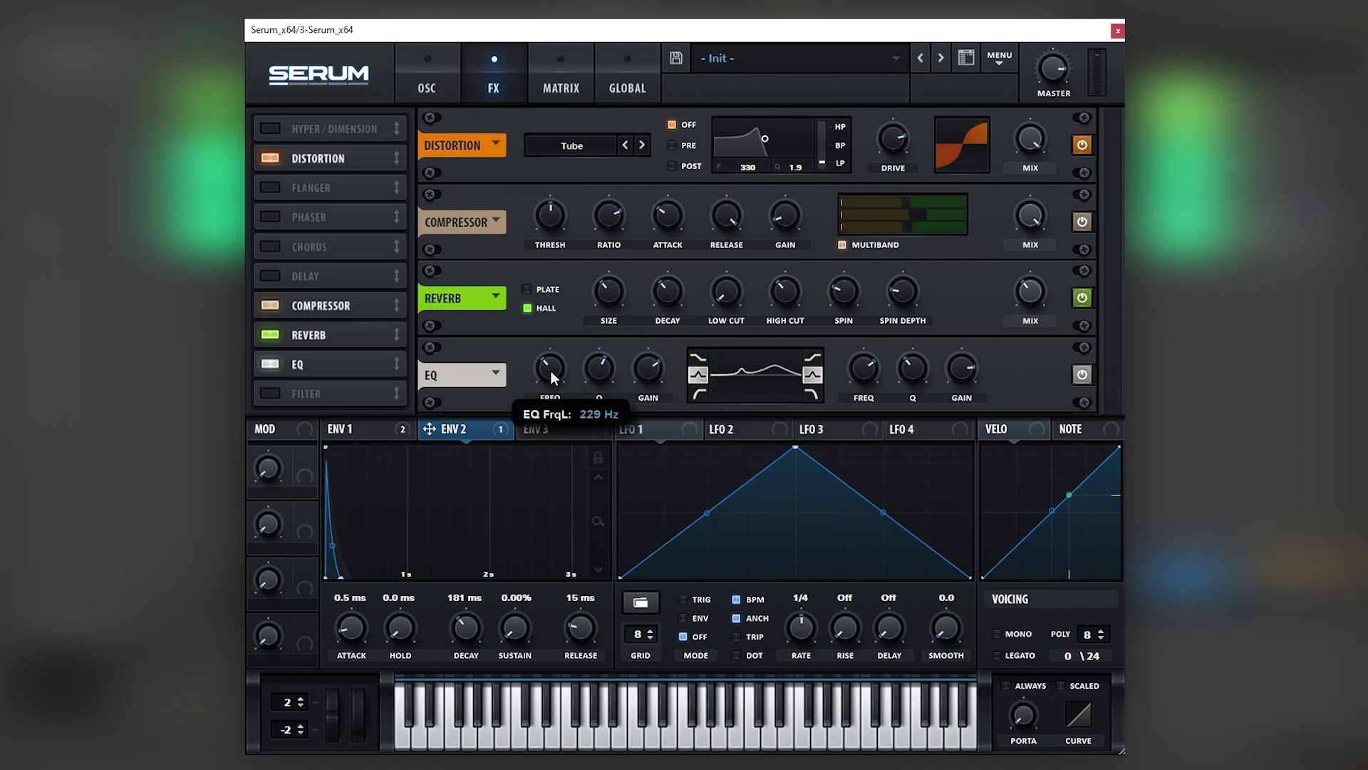
pyautogui.moveTo(552, 376); pyautogui.dragTo(563, 372)
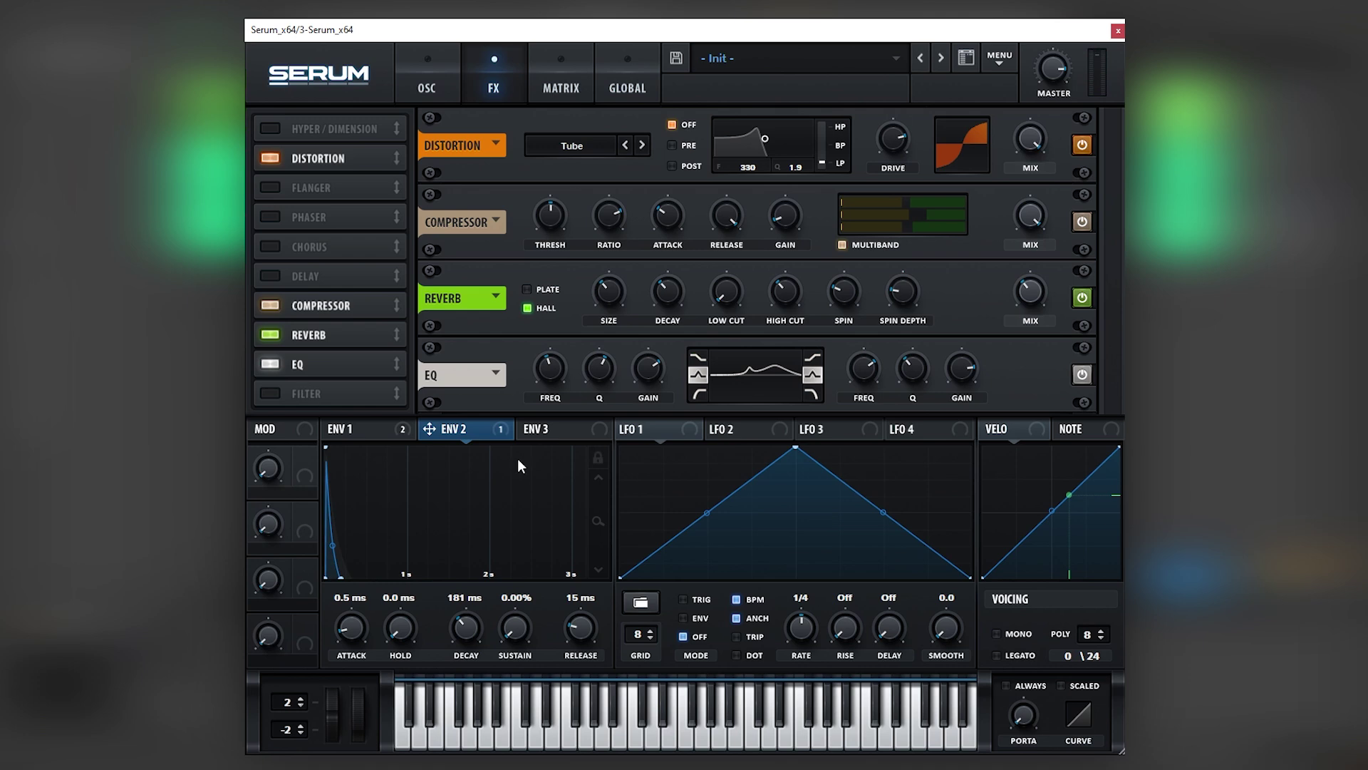
# Set voicing to mono legato with always-on portamento of about 35 ms
pyautogui.click(1007, 632)
pyautogui.click(1020, 685)
pyautogui.moveTo(1023, 714)
pyautogui.moveTo(1019, 696); pyautogui.dragTo(1026, 661)
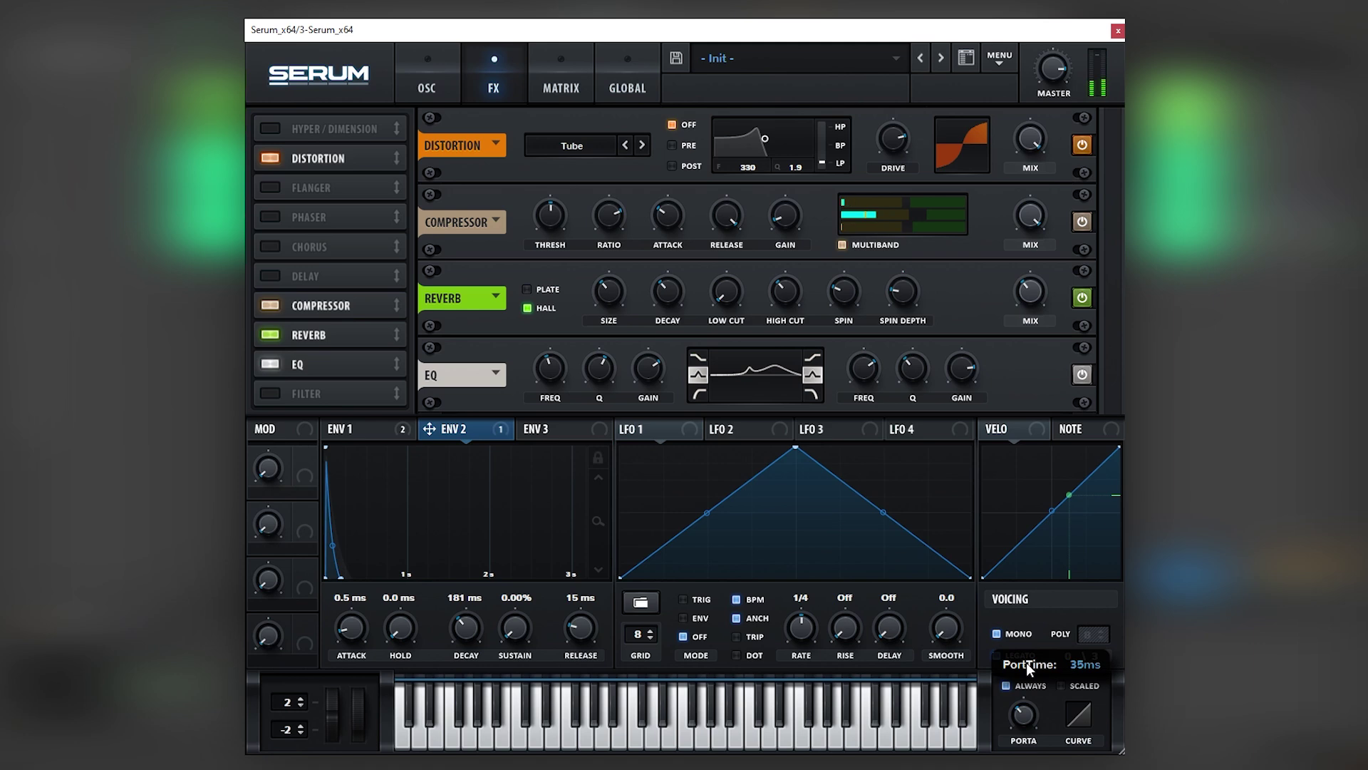
pyautogui.moveTo(1026, 660); pyautogui.dragTo(1026, 662)
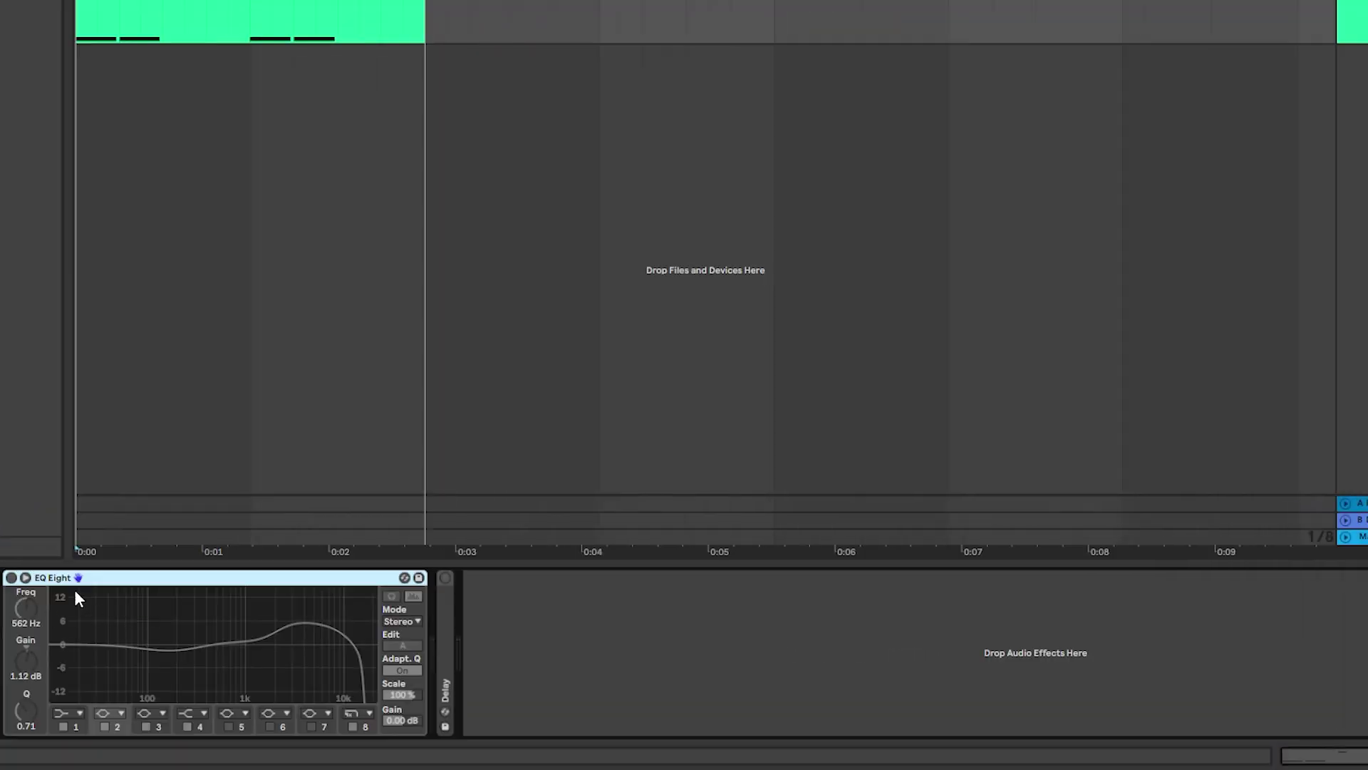
pyautogui.click(11, 578)
pyautogui.press('space')
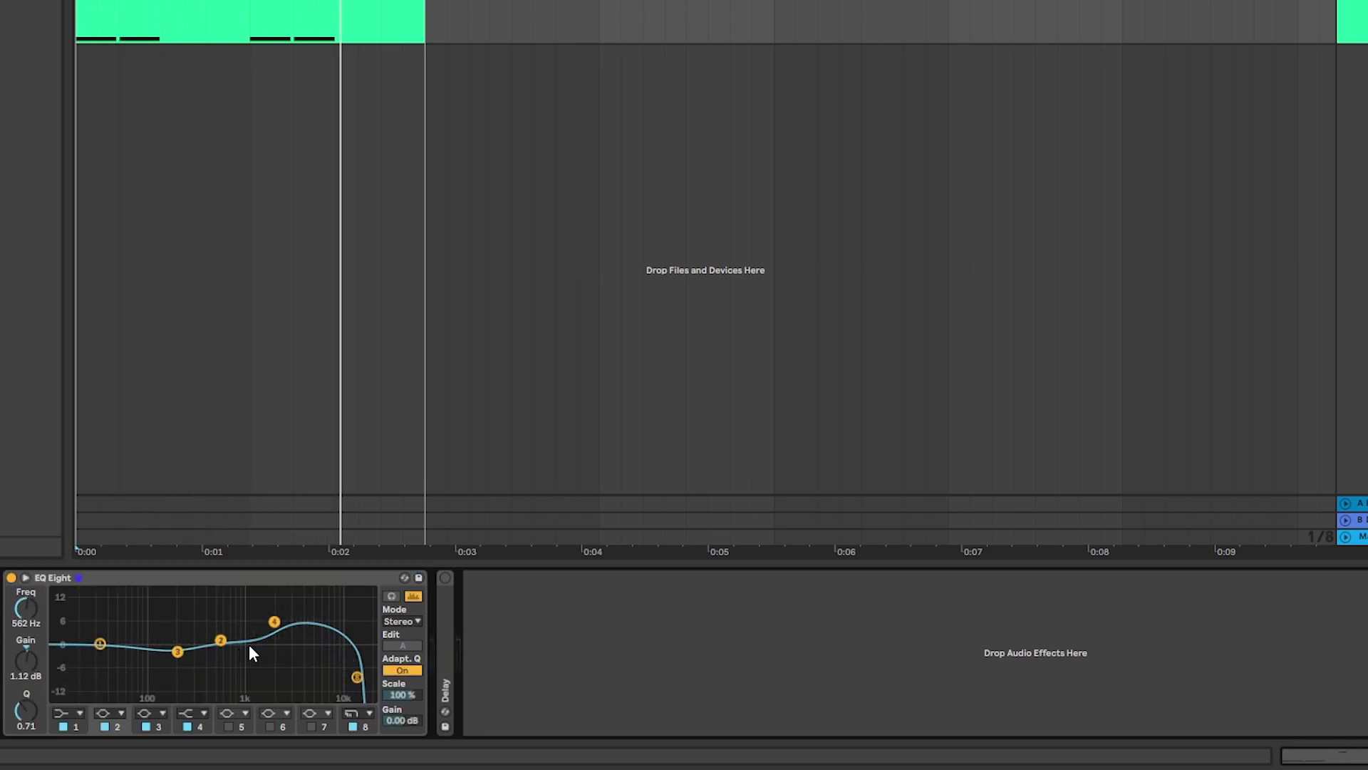
pyautogui.click(11, 577)
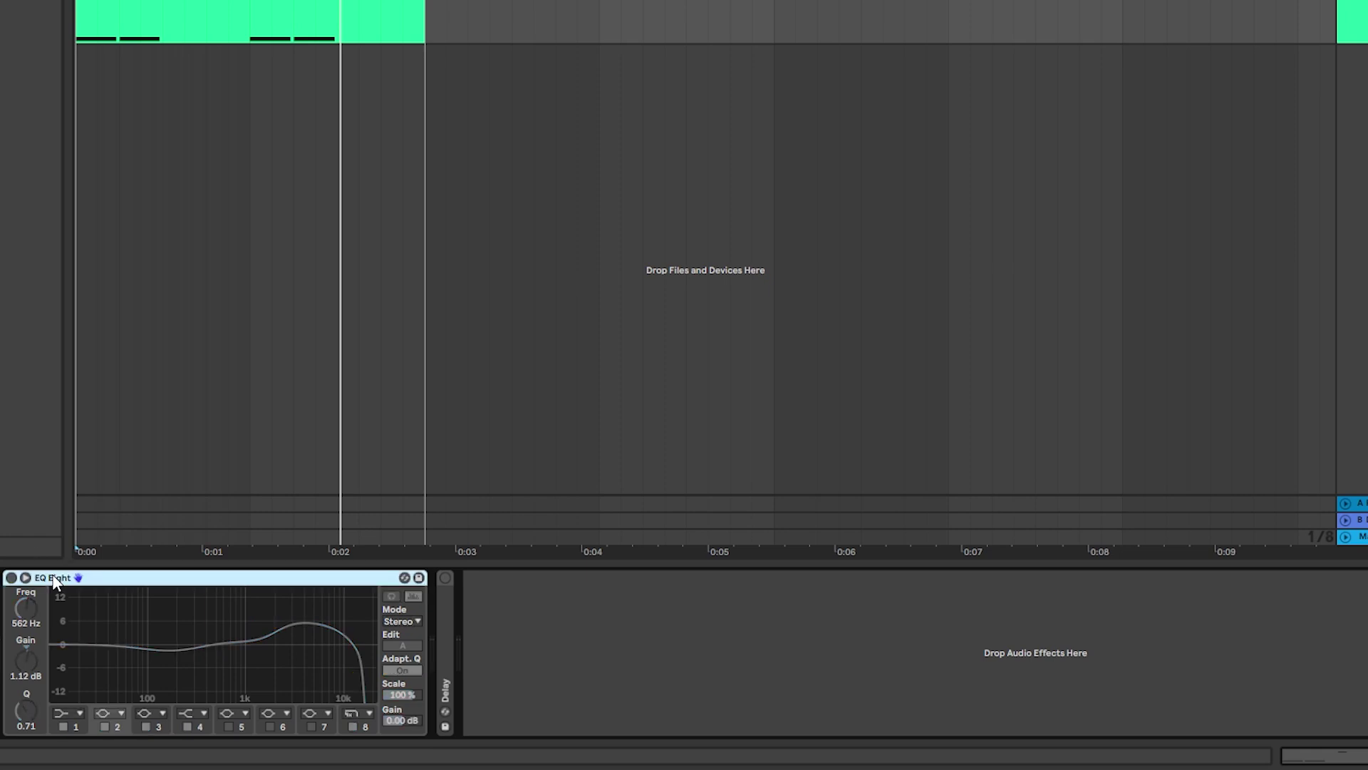
# Fold EQ Eight, expand and switch on the Delay, and play the clip to hear it
pyautogui.doubleClick(54, 581)
pyautogui.doubleClick(42, 613)
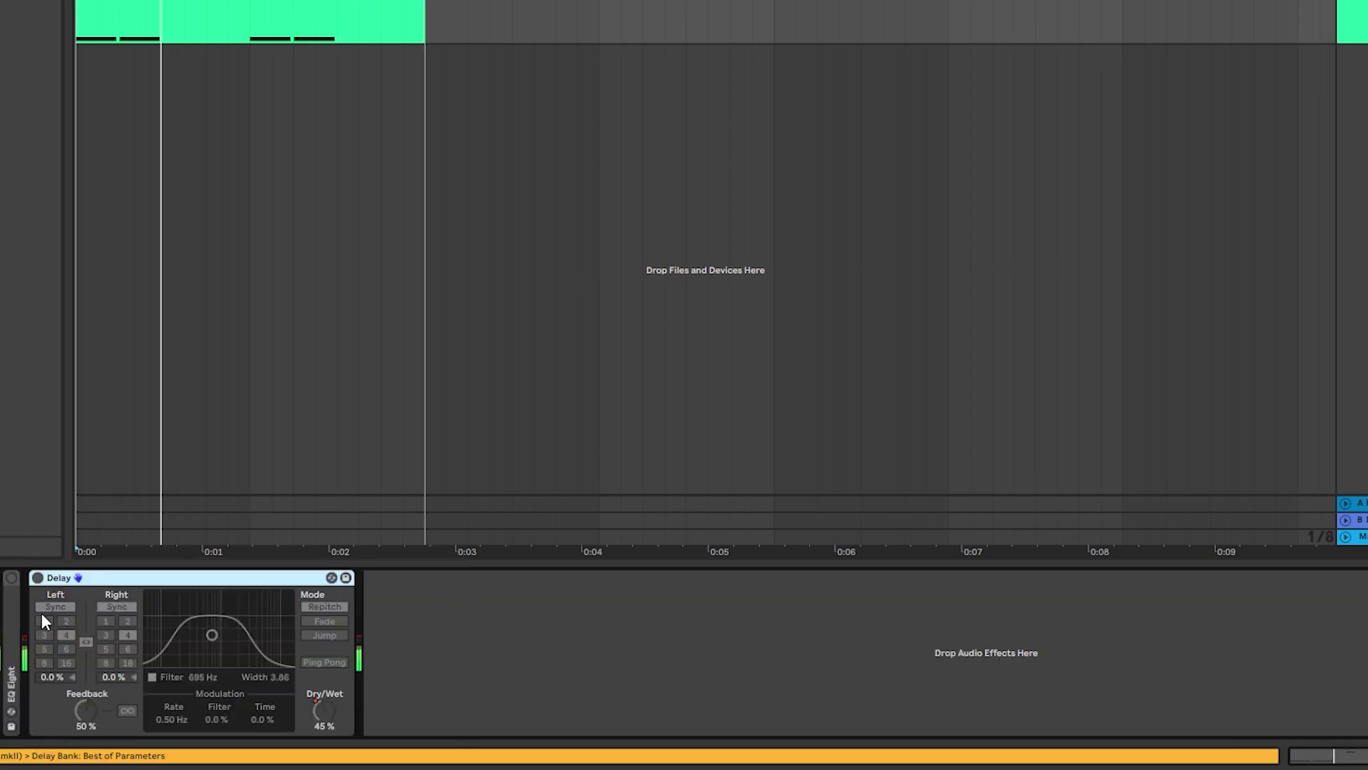
pyautogui.click(38, 578)
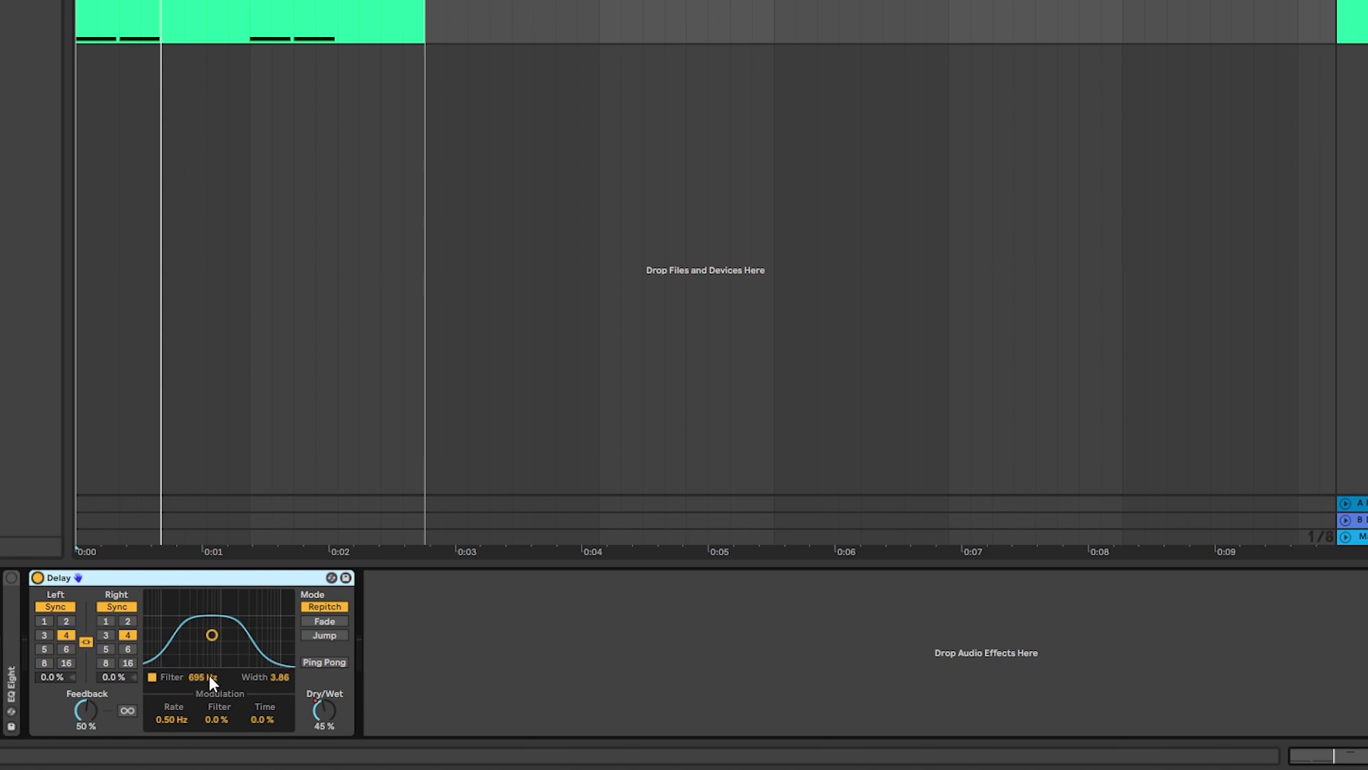
pyautogui.press('space')
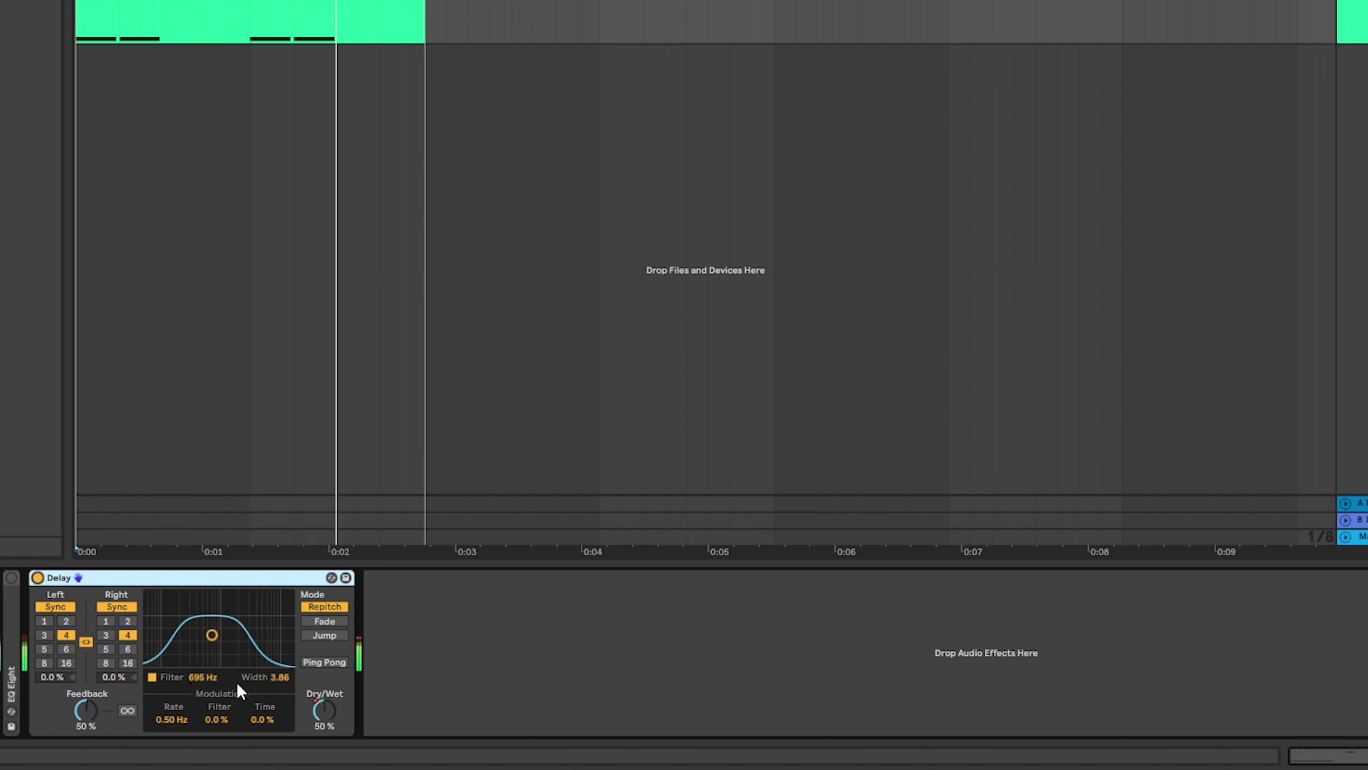
pyautogui.rightClick(323, 710)
# Show the Delay's Dry/Wet automation envelope on the clip and raise the dry/wet amount
pyautogui.click(349, 612)
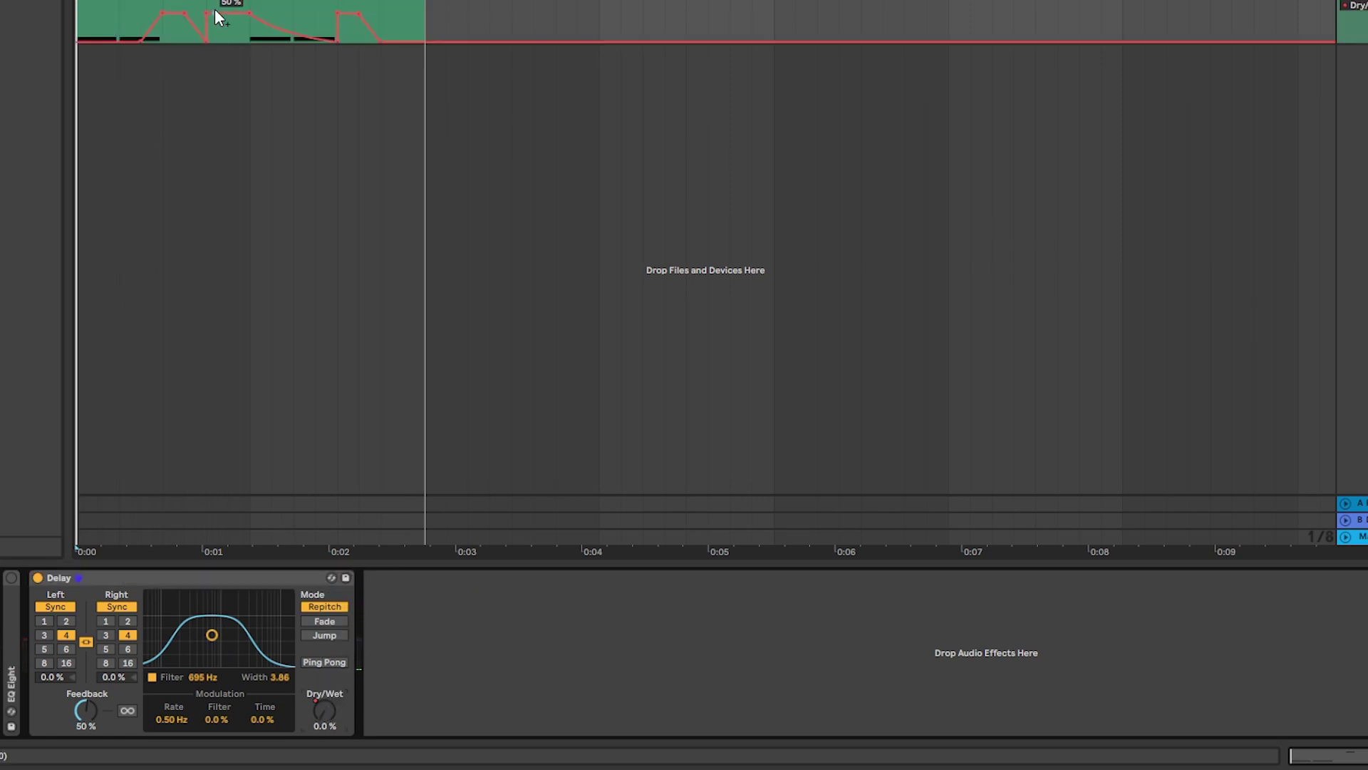
pyautogui.moveTo(315, 697); pyautogui.dragTo(316, 631)
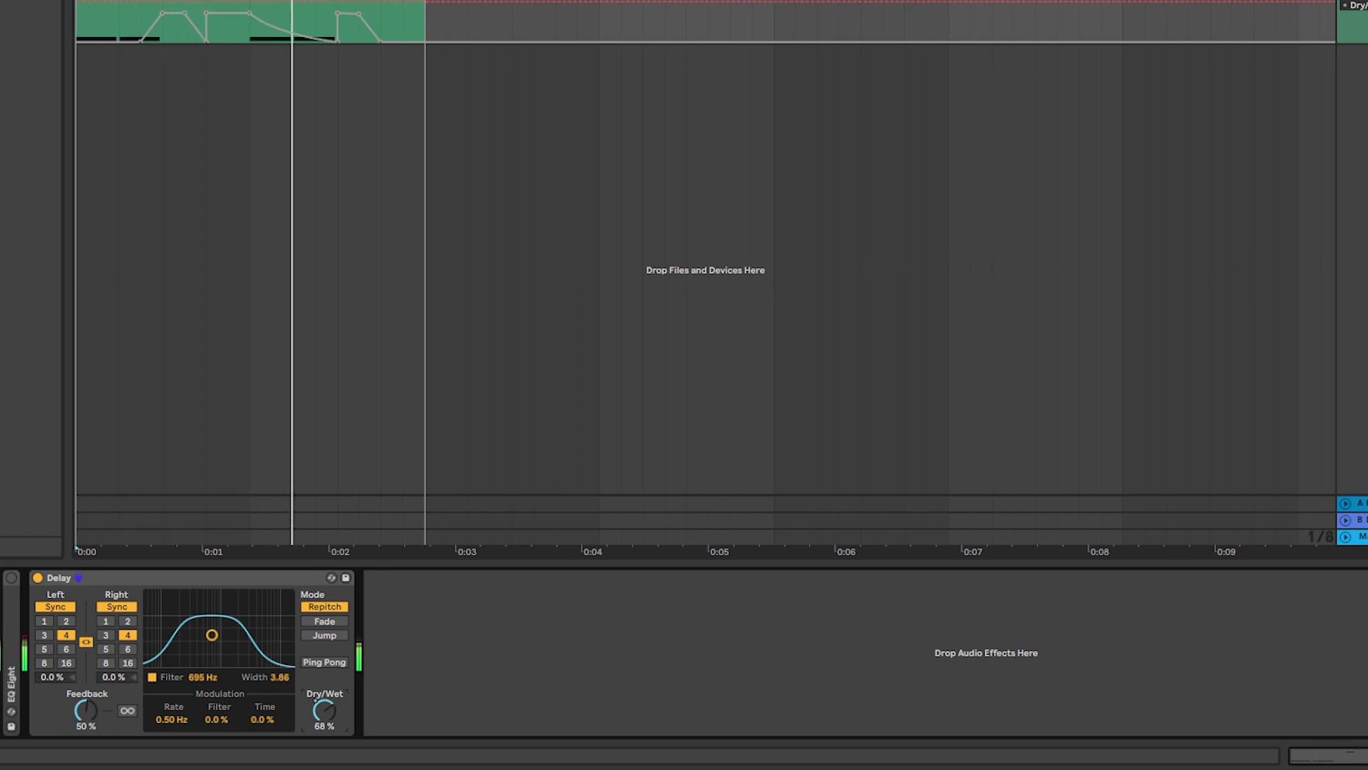
pyautogui.press('space')
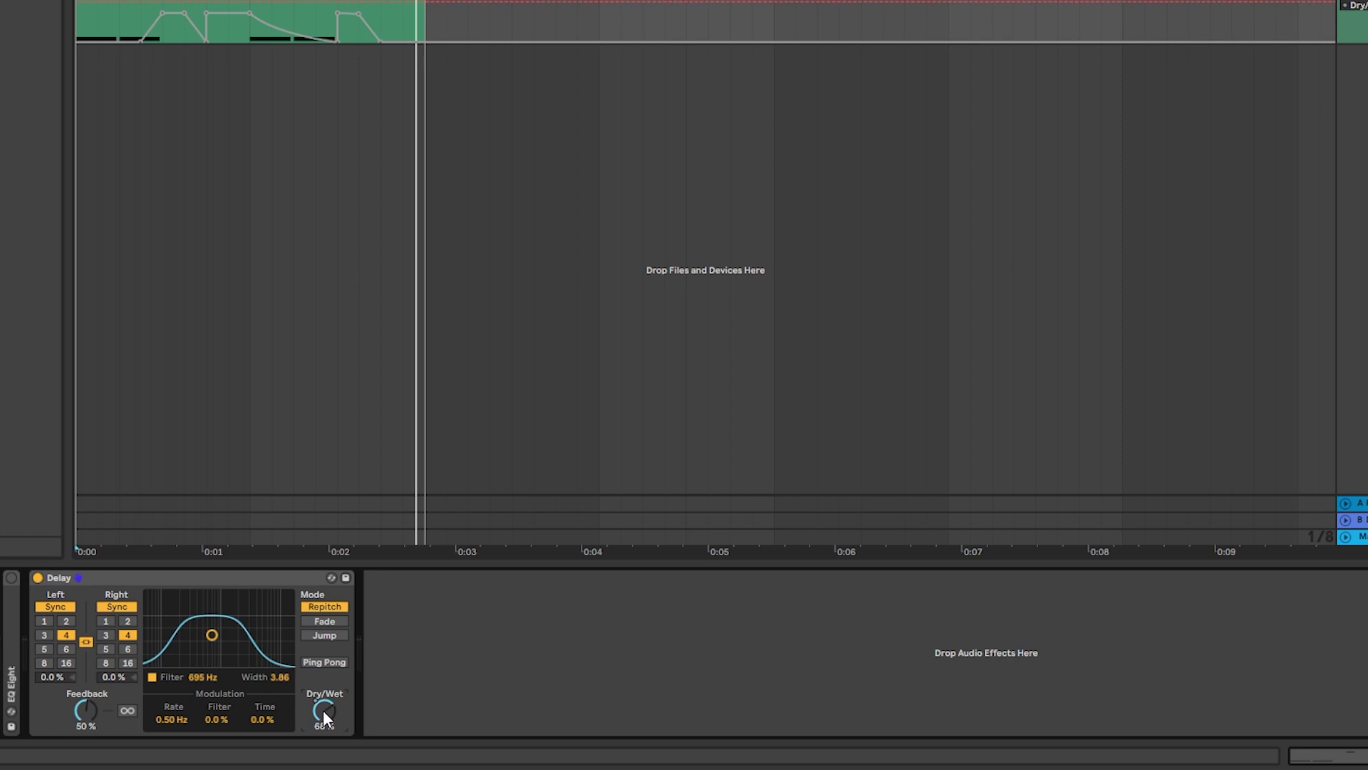
# Re-enable the Dry/Wet automation and raise the envelope after the clip end to about 82%
pyautogui.rightClick(323, 710)
pyautogui.click(357, 643)
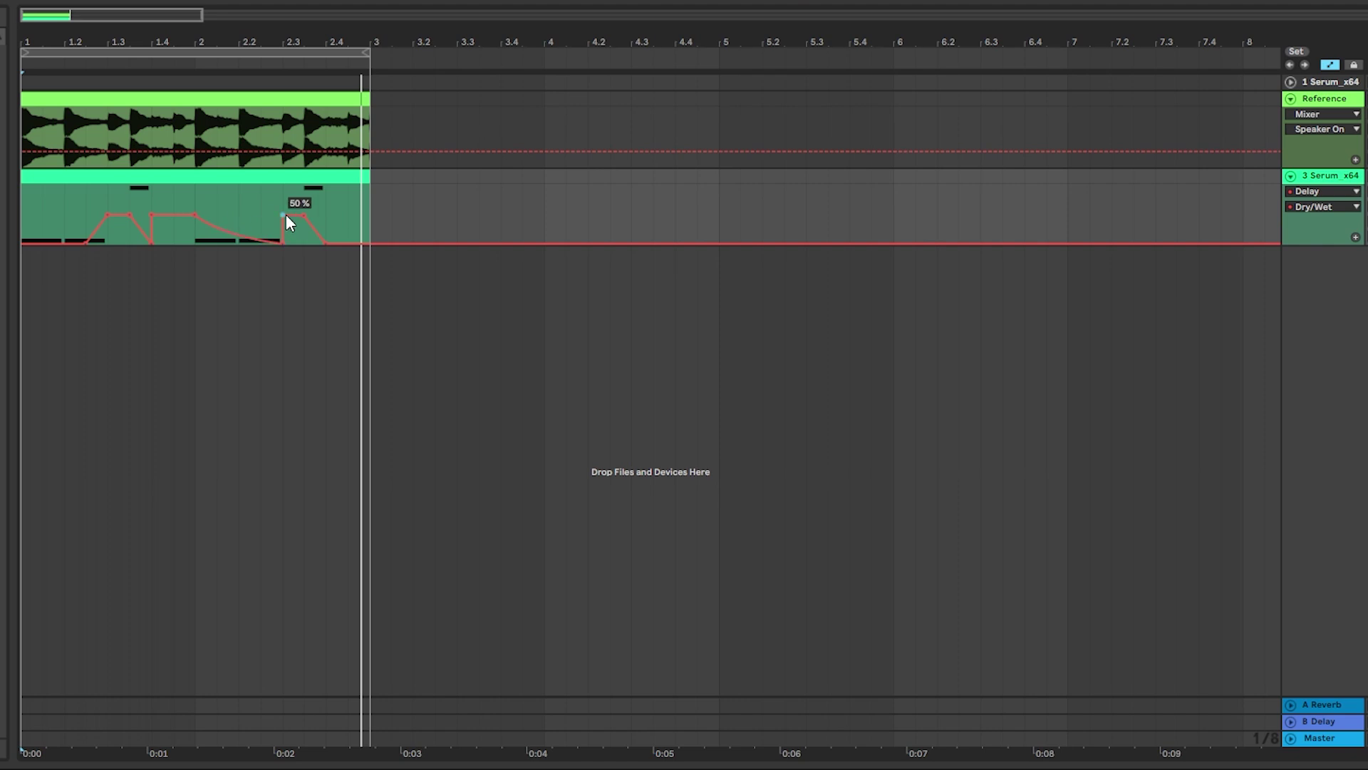
pyautogui.press('space')
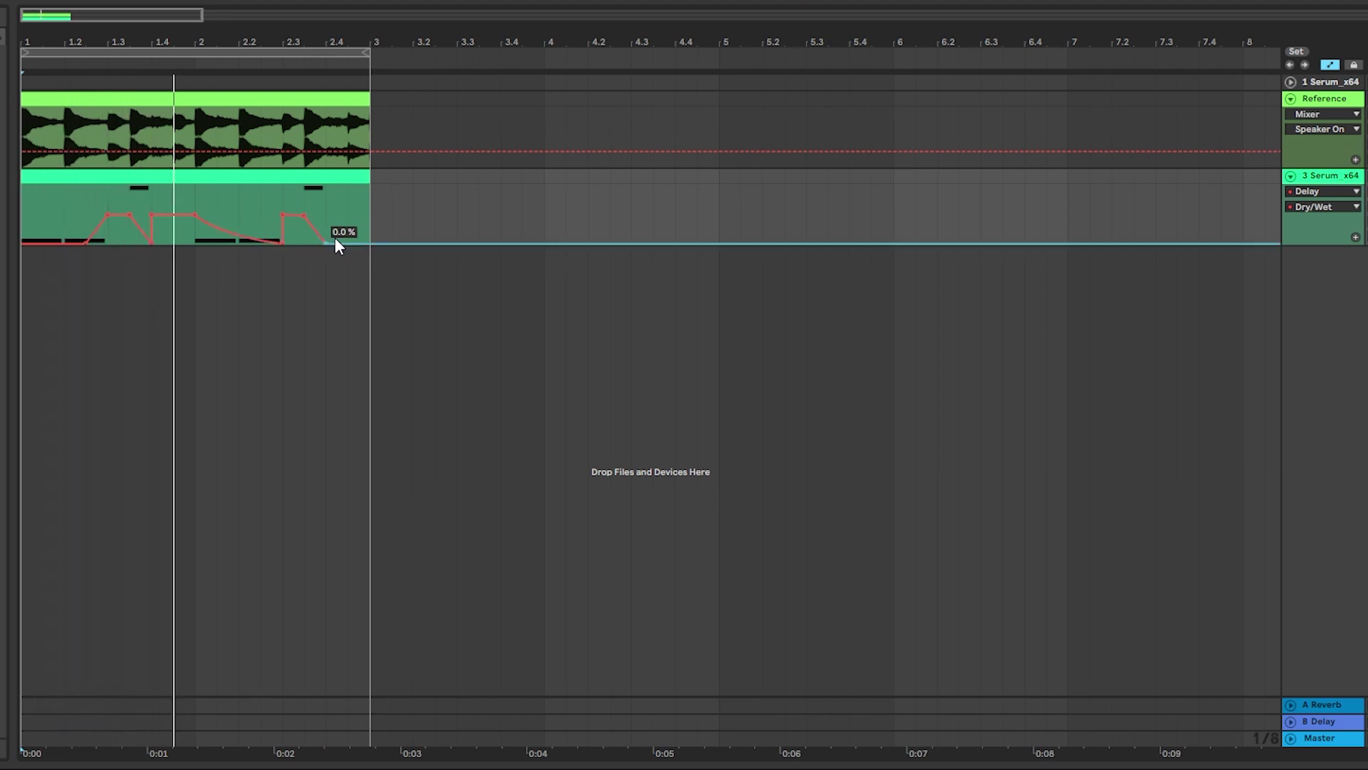
pyautogui.moveTo(362, 238); pyautogui.dragTo(370, 192)
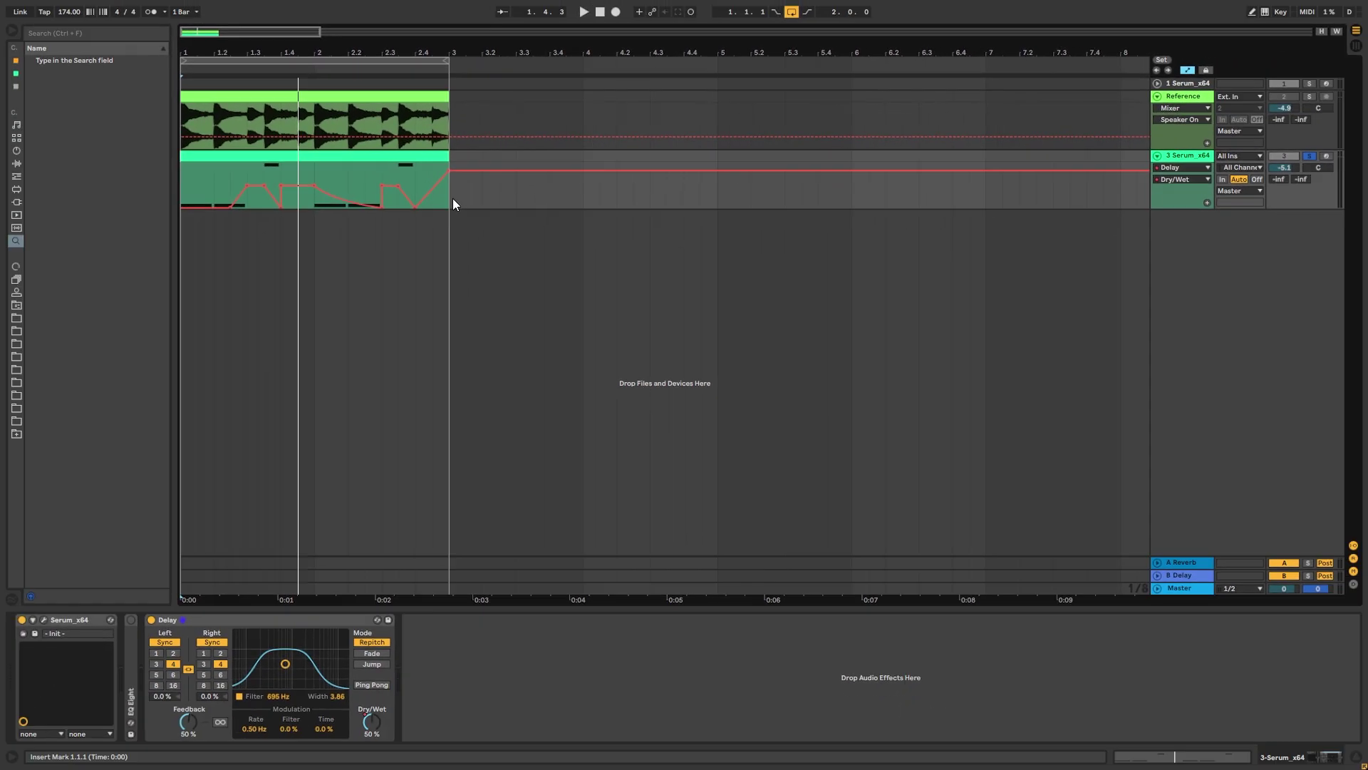
# Reopen Serum, morph oscillator A's wavetable into a saw, and set the filter to MG Low 18
pyautogui.click(43, 619)
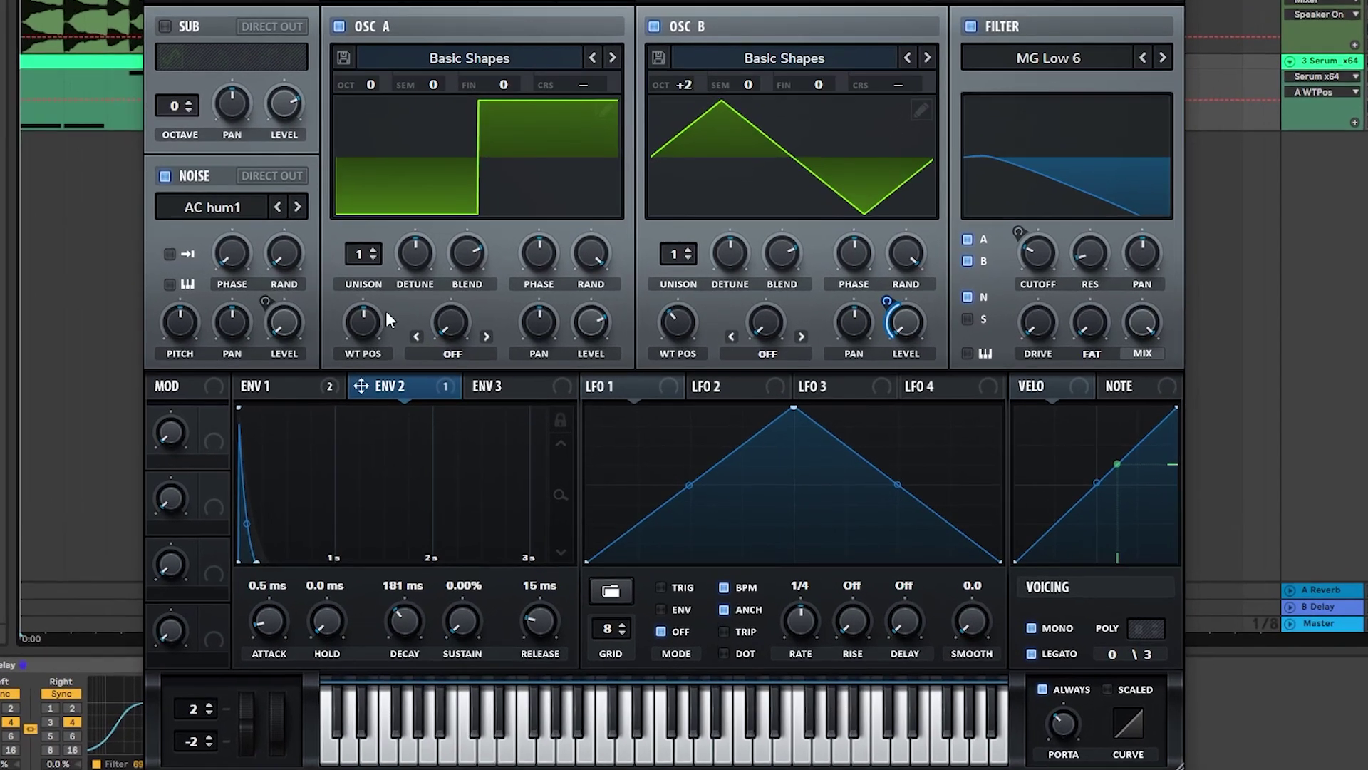
pyautogui.moveTo(387, 318); pyautogui.dragTo(343, 376)
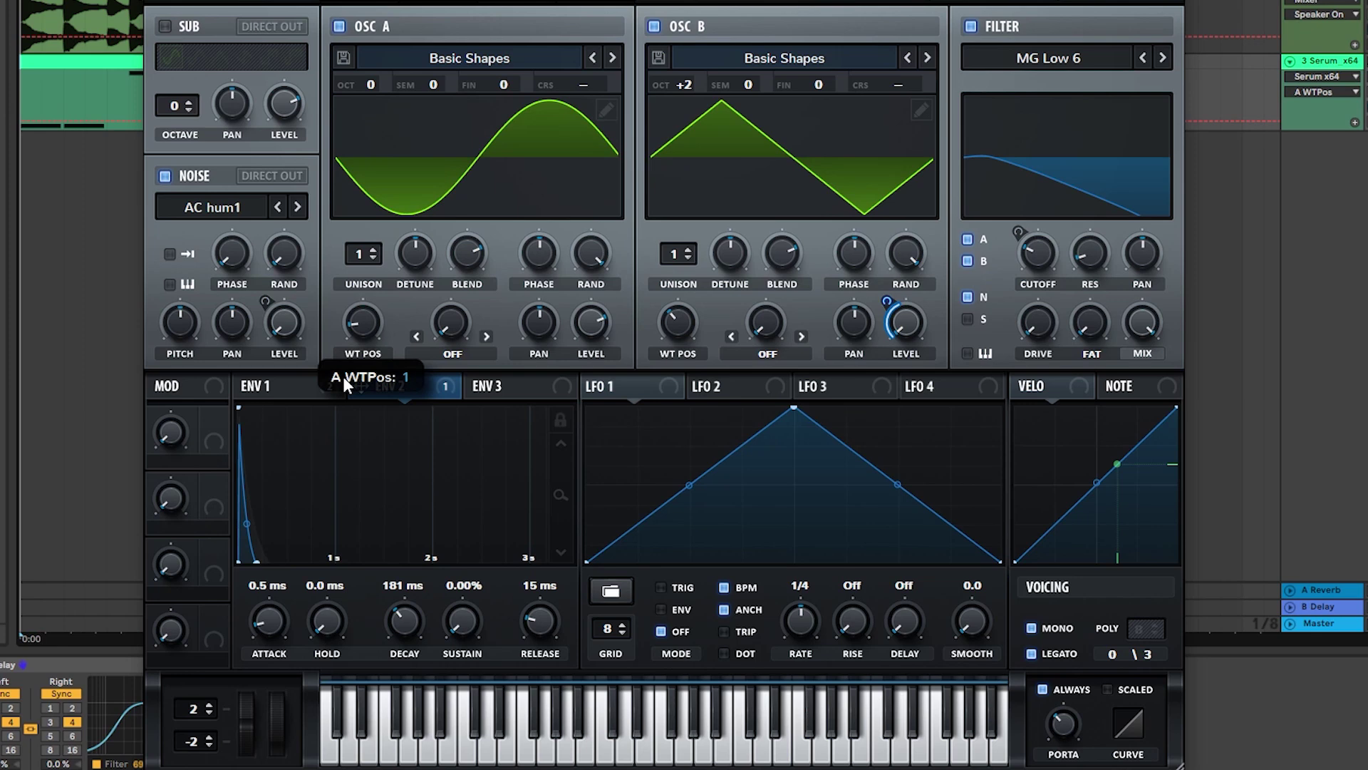
pyautogui.click(1161, 58)
pyautogui.click(1160, 58)
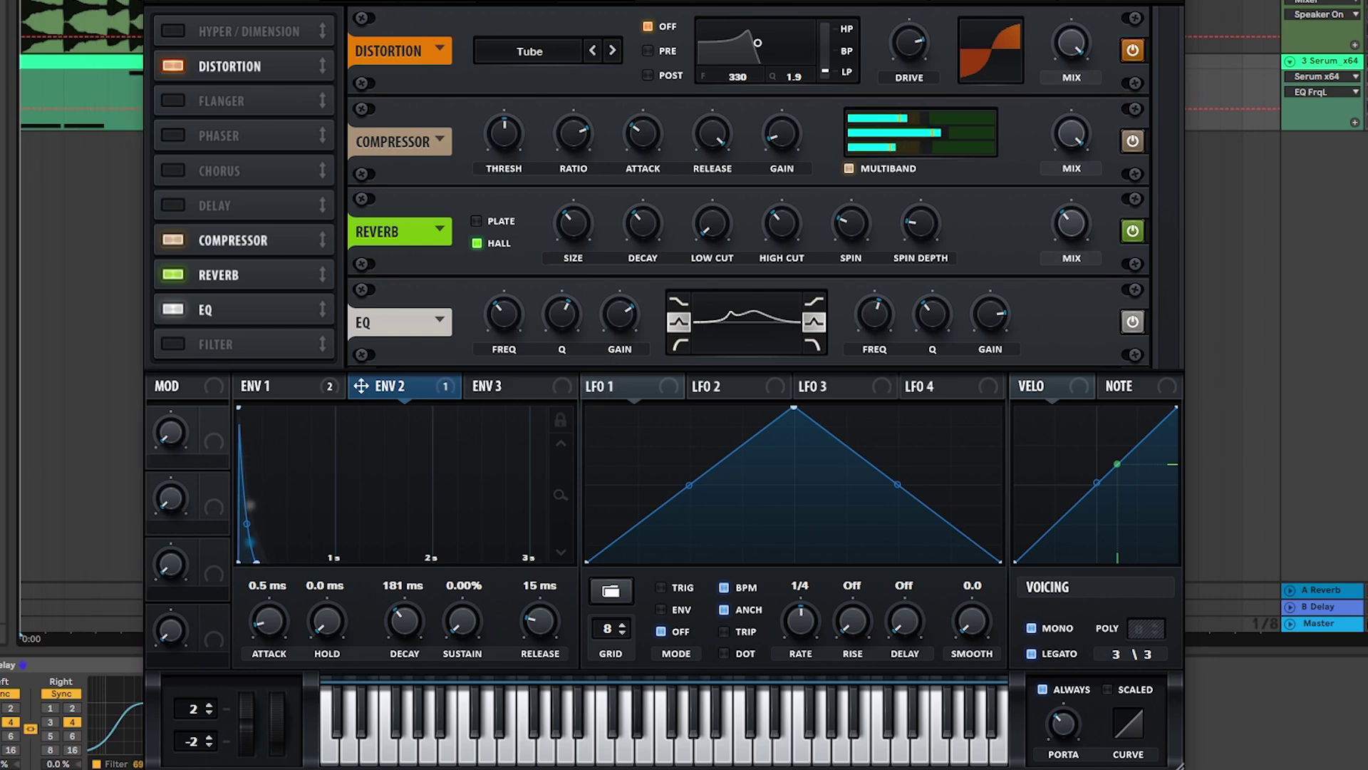
# Add a Flanger with 82% feedback and lower mix, and switch on Hyper/Dimension
pyautogui.click(174, 100)
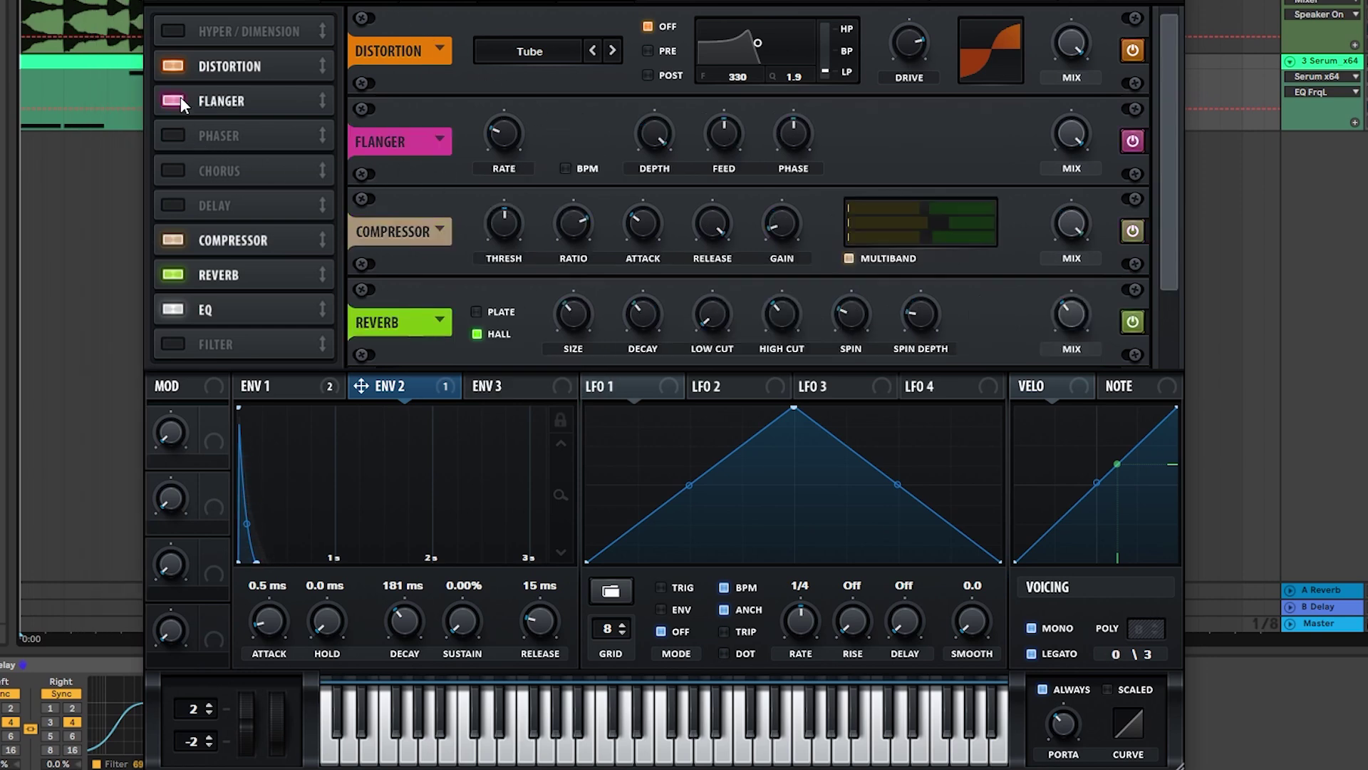
pyautogui.moveTo(724, 44); pyautogui.dragTo(761, 5)
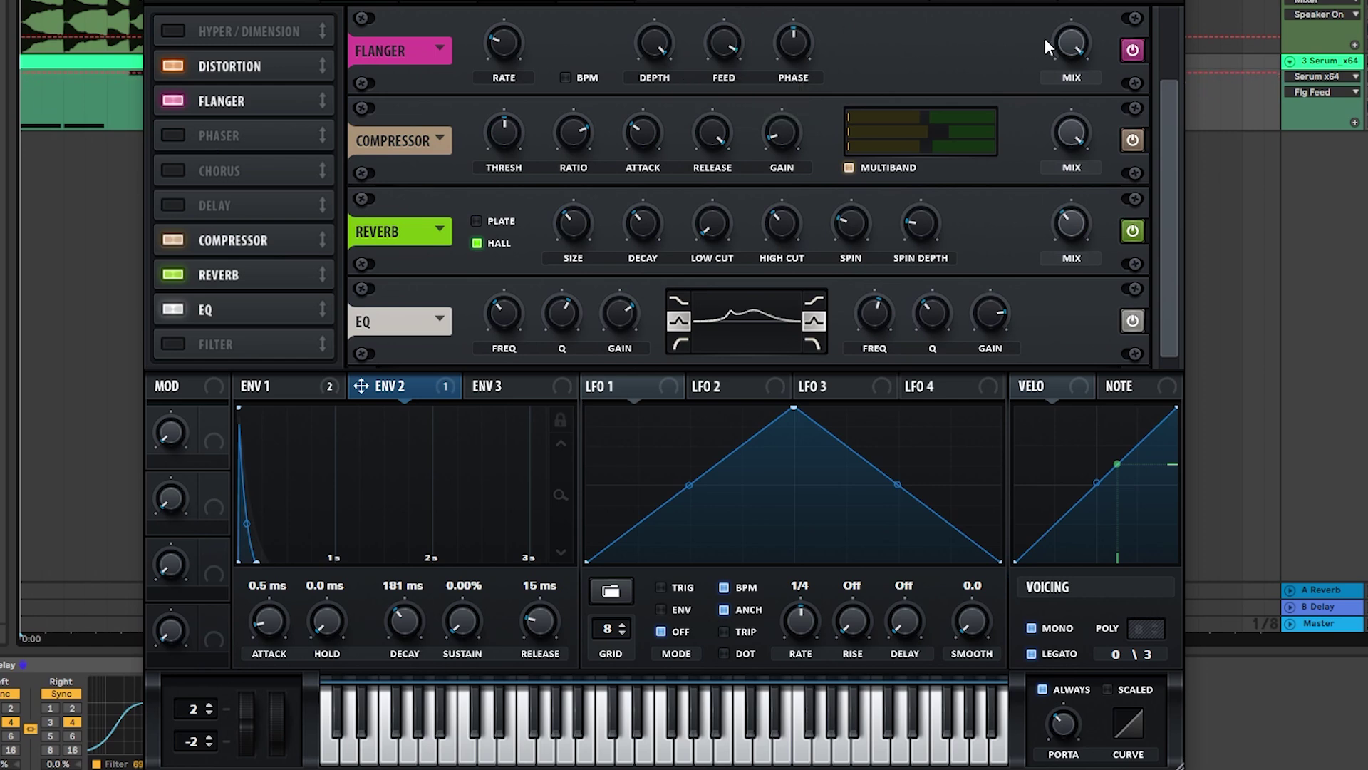
pyautogui.moveTo(1043, 37); pyautogui.dragTo(999, 124)
pyautogui.click(724, 45)
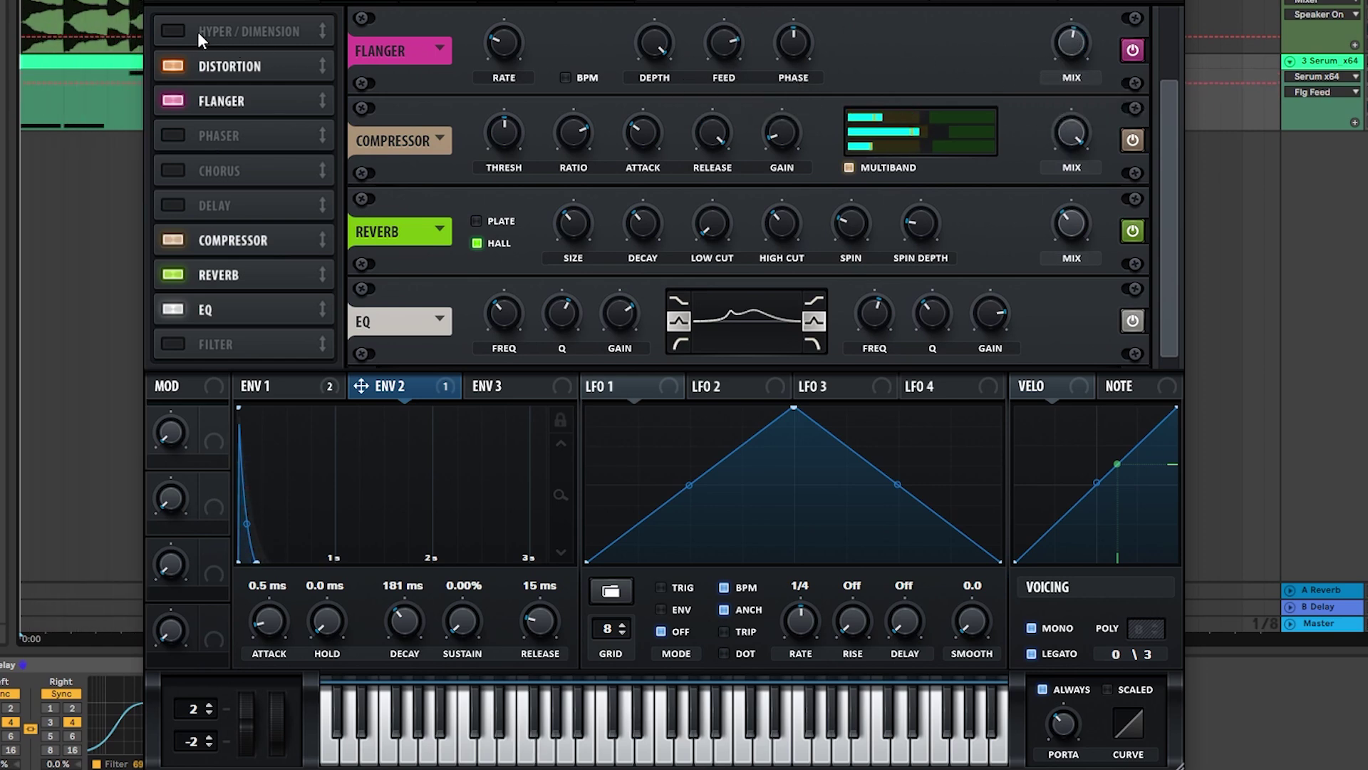
pyautogui.click(176, 31)
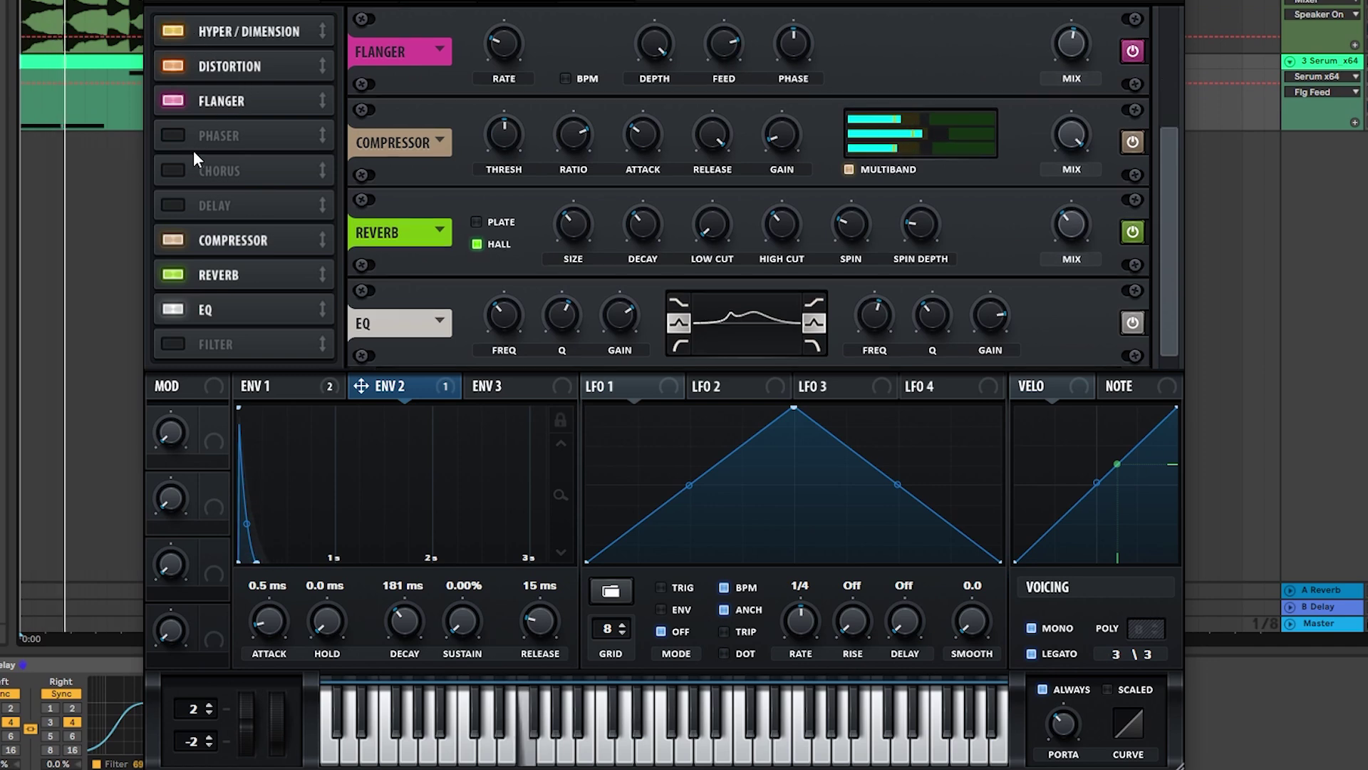
pyautogui.click(299, 2)
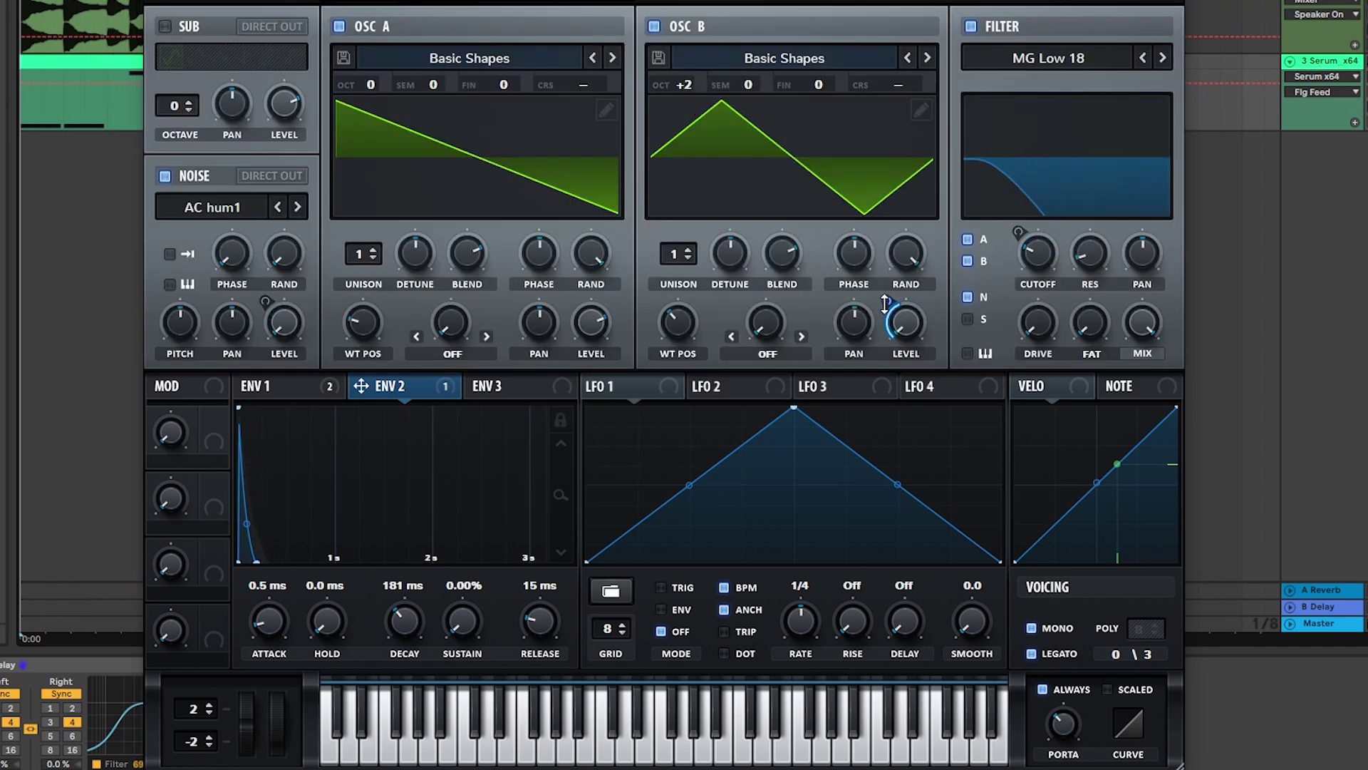
# Give oscillator B a saw with 11 unison voices and reduce its envelope 2 level modulation to 44
pyautogui.click(755, 56)
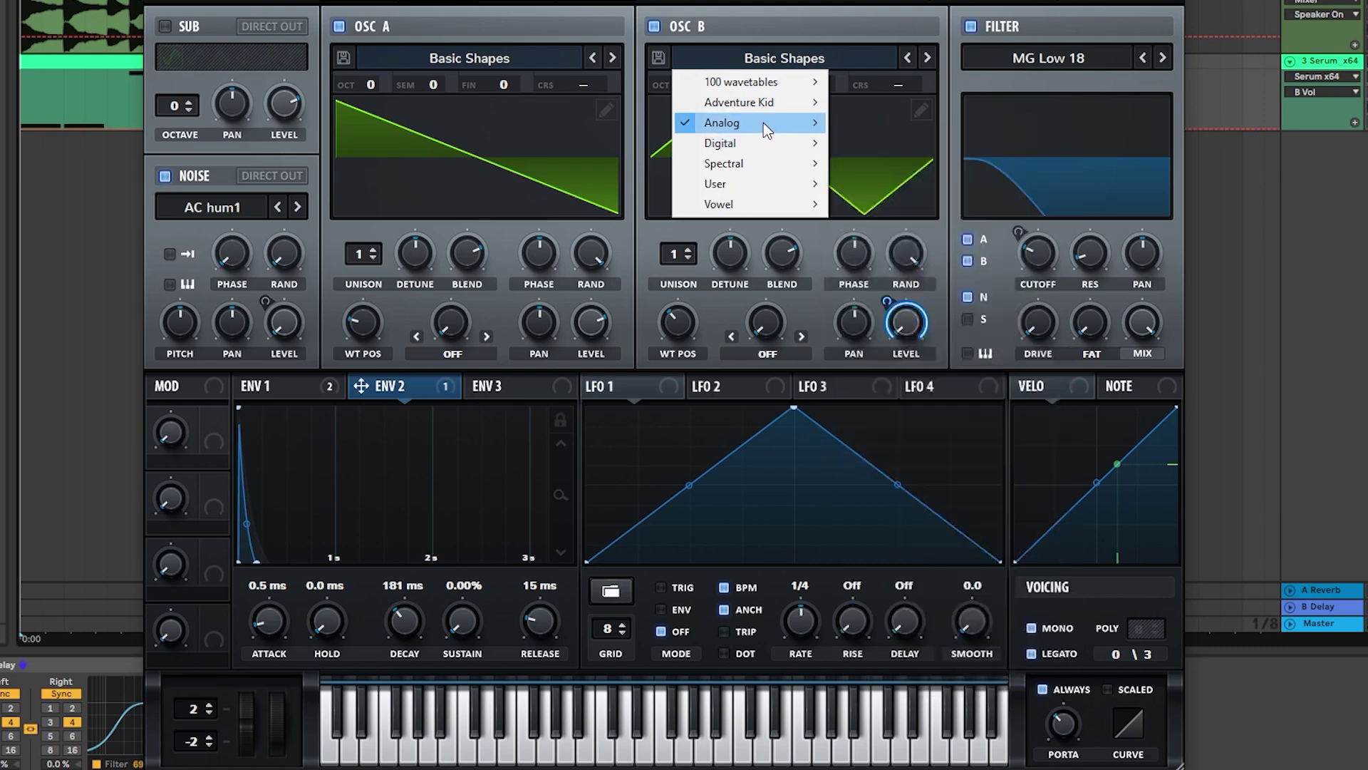
pyautogui.click(685, 300)
pyautogui.moveTo(675, 254); pyautogui.dragTo(722, 109)
pyautogui.click(676, 85)
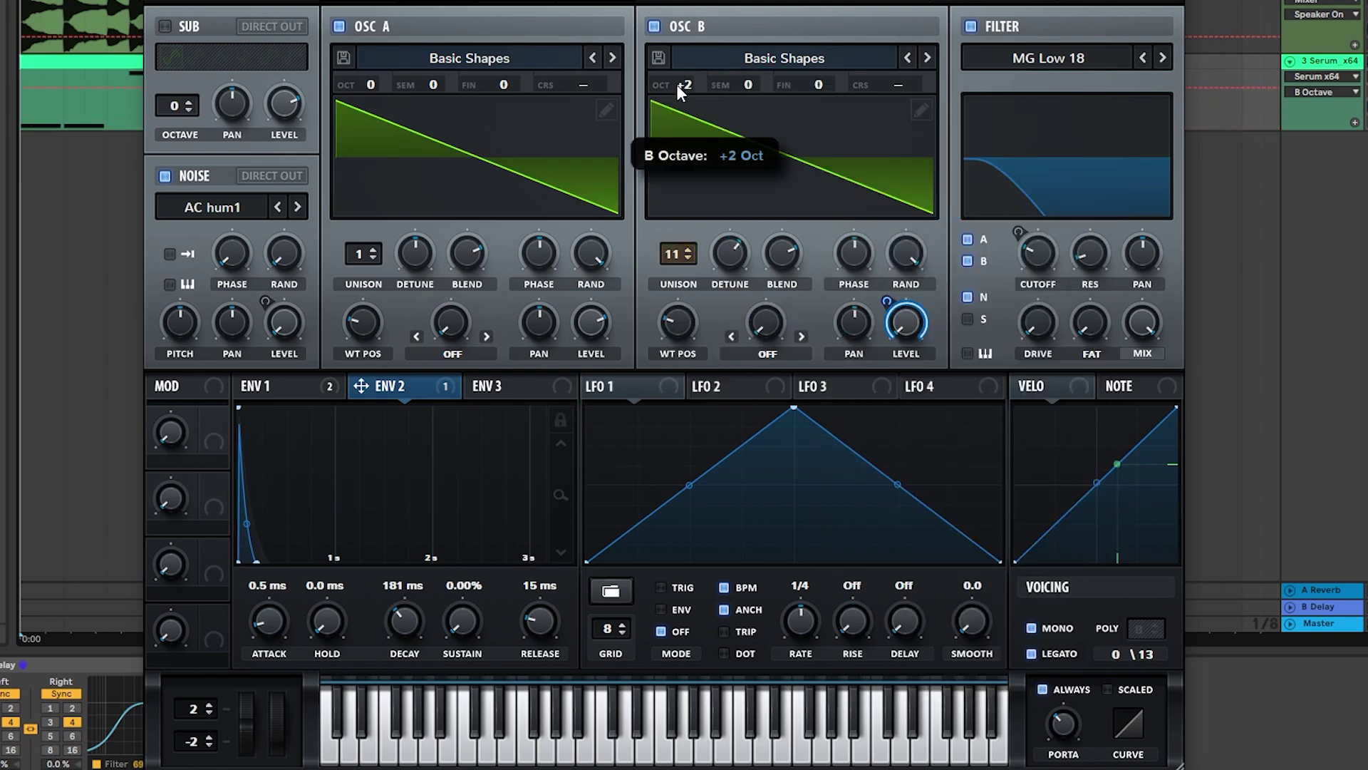
pyautogui.moveTo(883, 304)
pyautogui.mouseDown()
pyautogui.moveTo(878, 366)
pyautogui.moveTo(881, 342)
pyautogui.mouseUp()
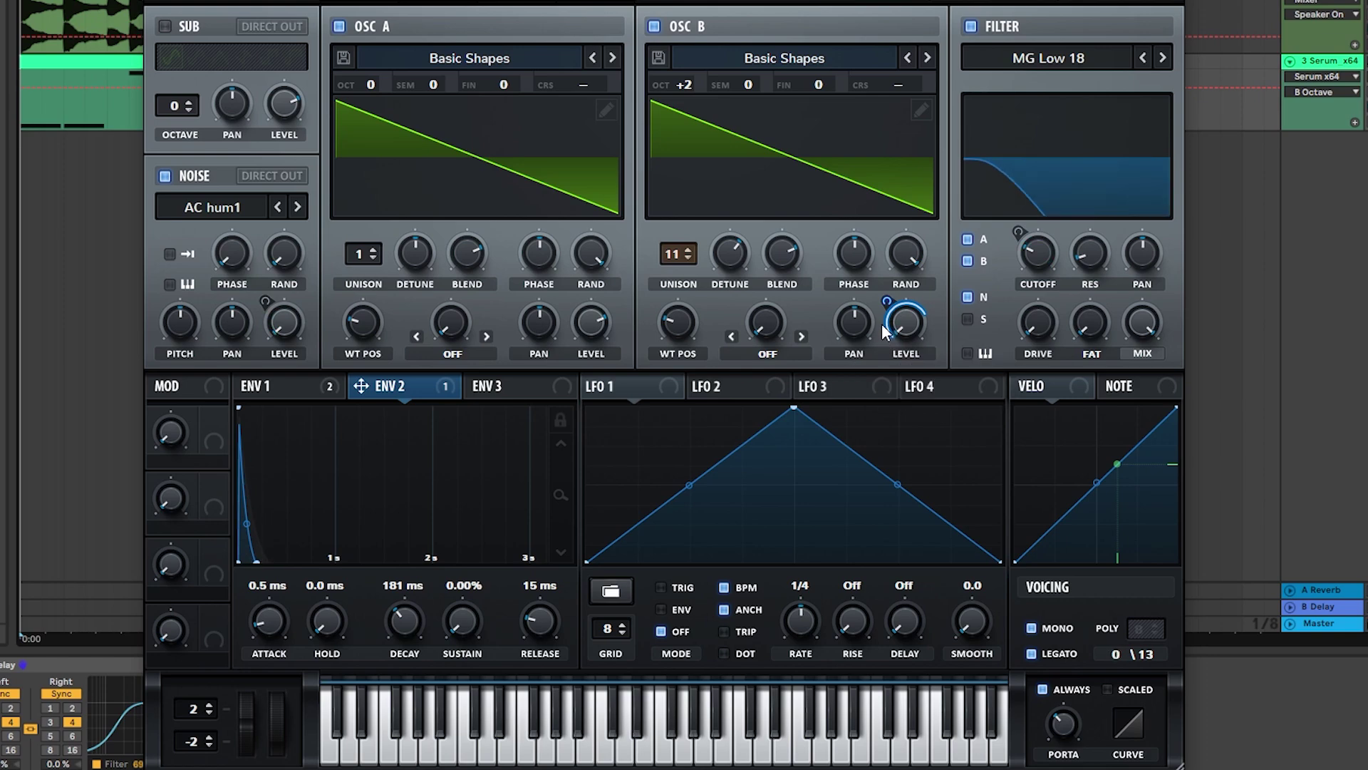